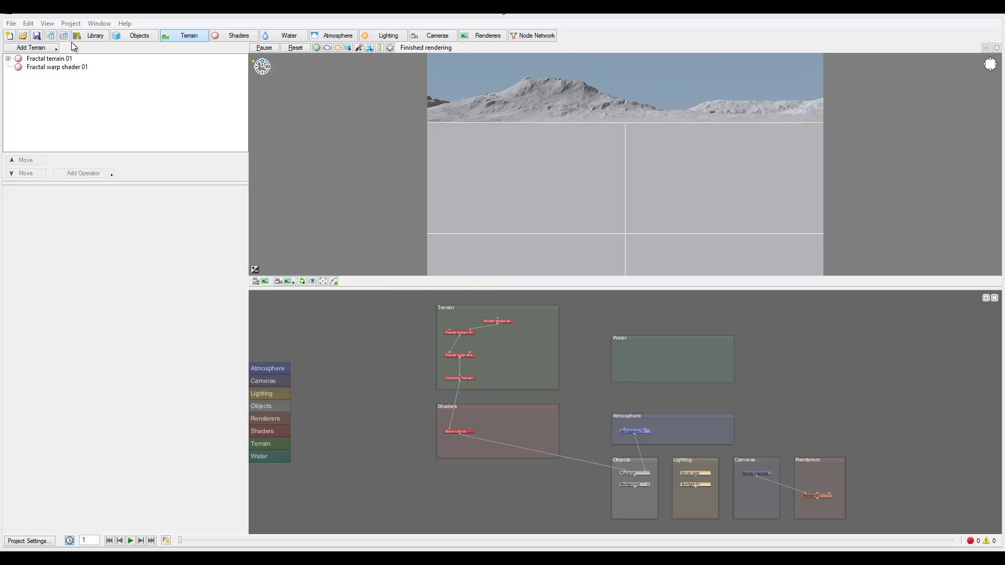
# Show the scene's object list and inspect the settings of Planet 01.
pyautogui.click(139, 37)
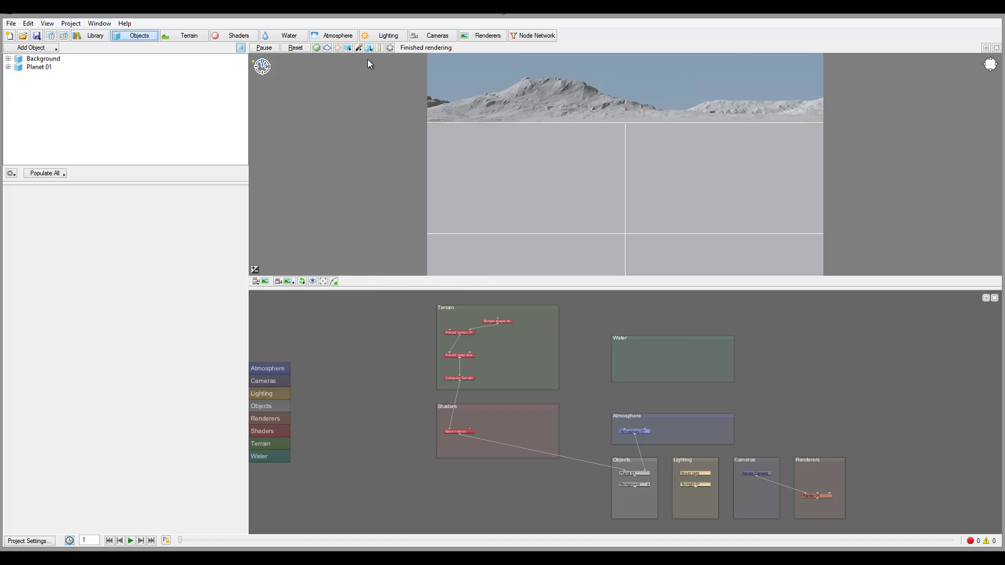
pyautogui.click(37, 67)
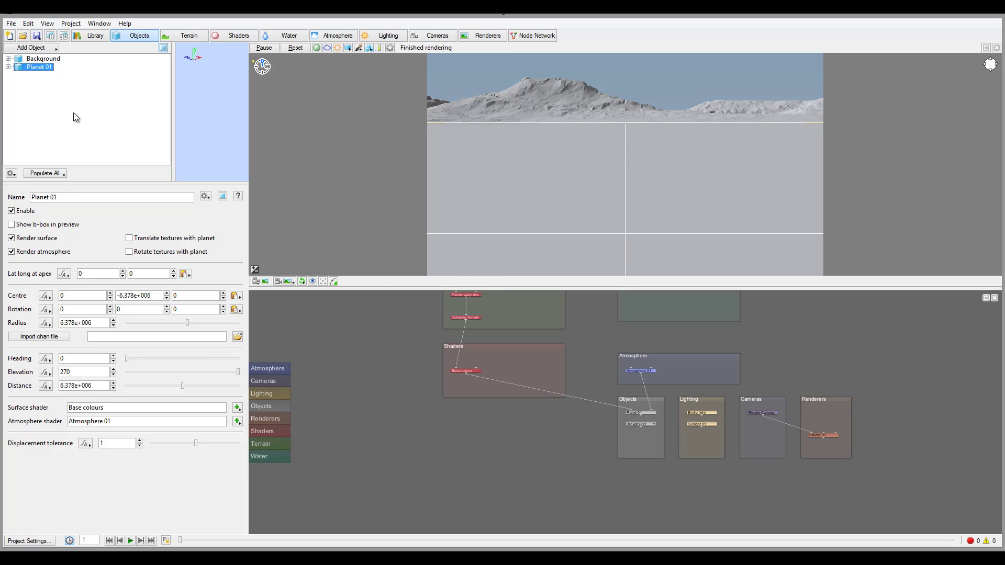
# Add a Card object to the scene.
pyautogui.click(54, 48)
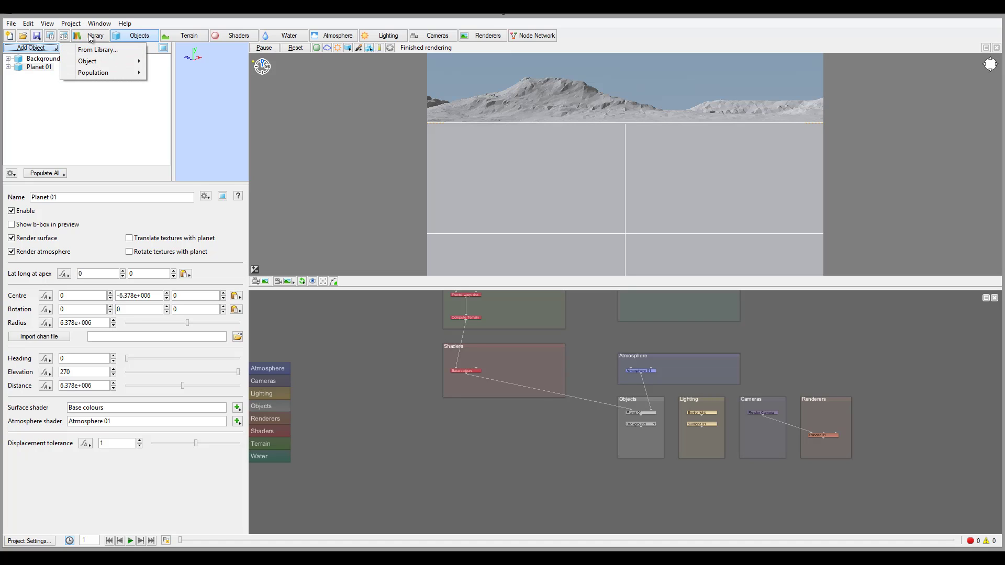
pyautogui.moveTo(92, 63)
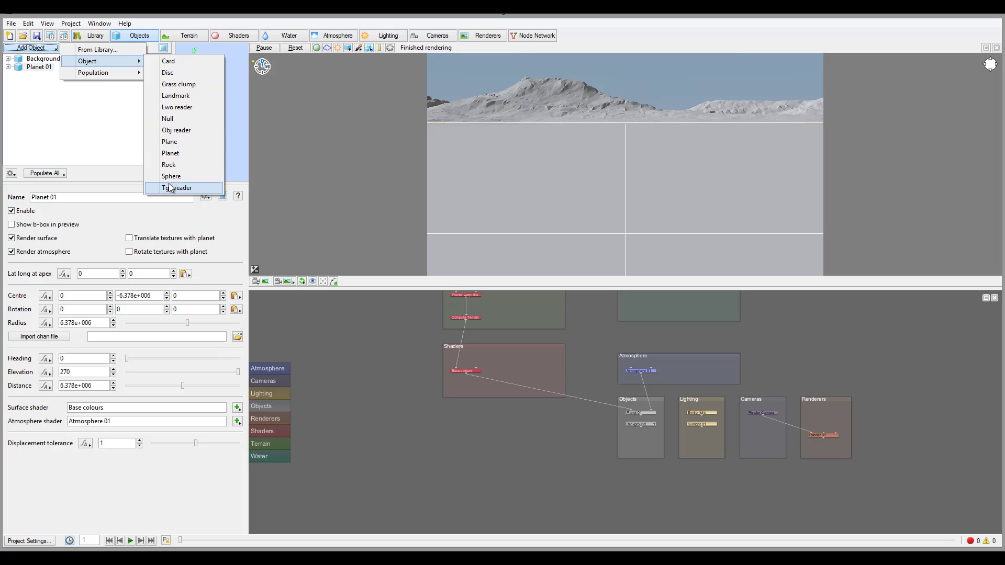
pyautogui.click(187, 61)
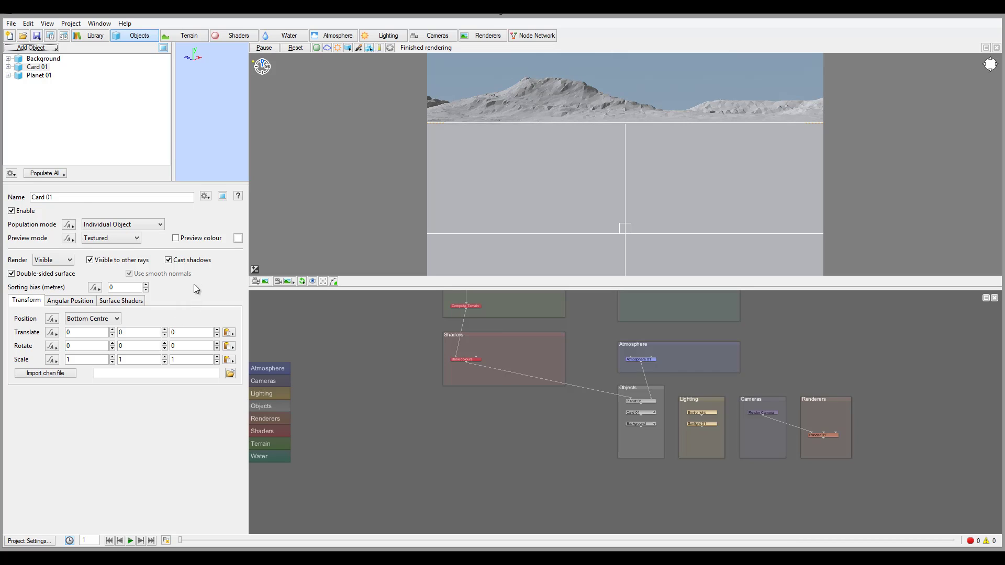
# Delete the card object from the scene.
pyautogui.click(71, 106)
pyautogui.click(36, 67)
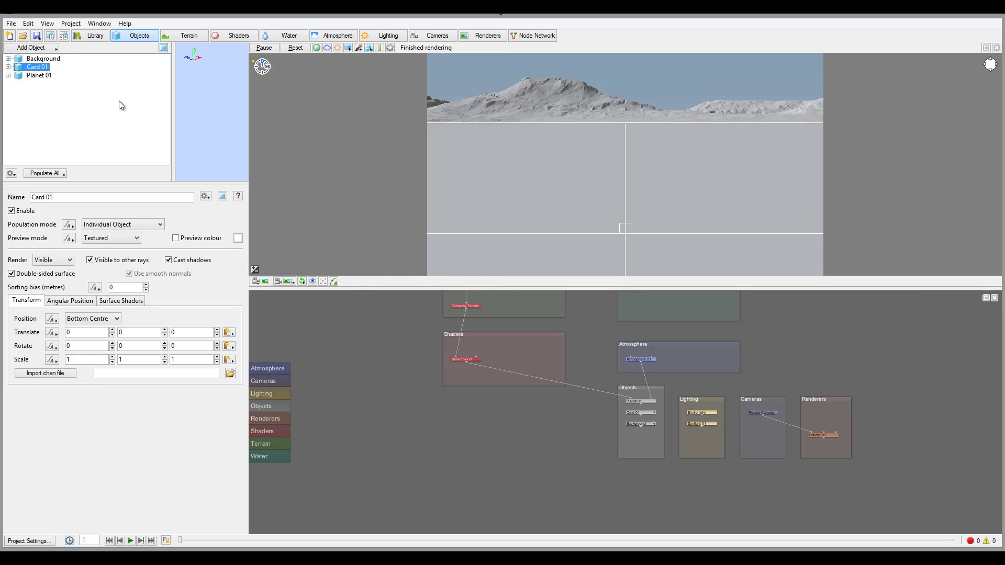
pyautogui.press('Delete')
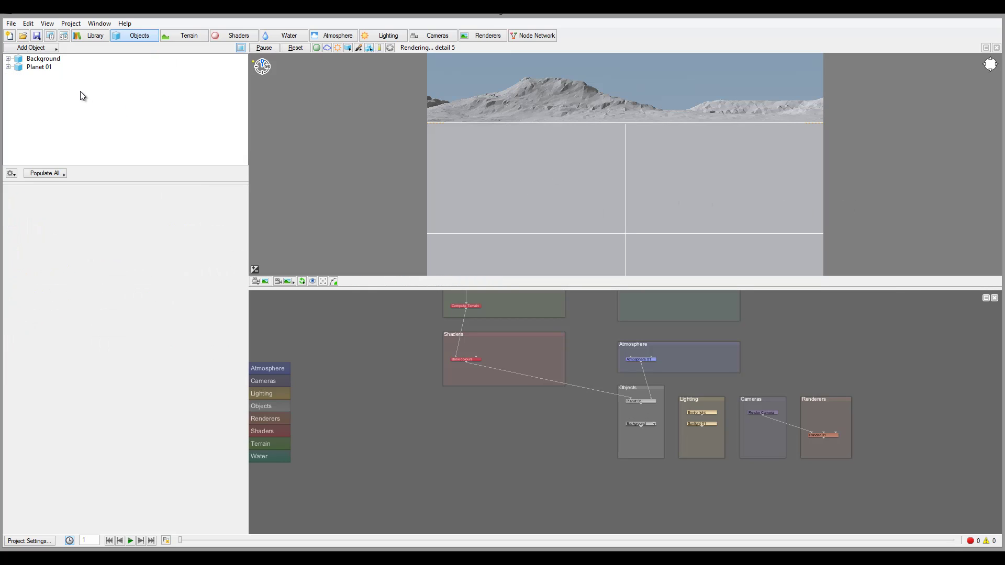
# Add a Disc object to the scene and select it in the object list.
pyautogui.click(49, 47)
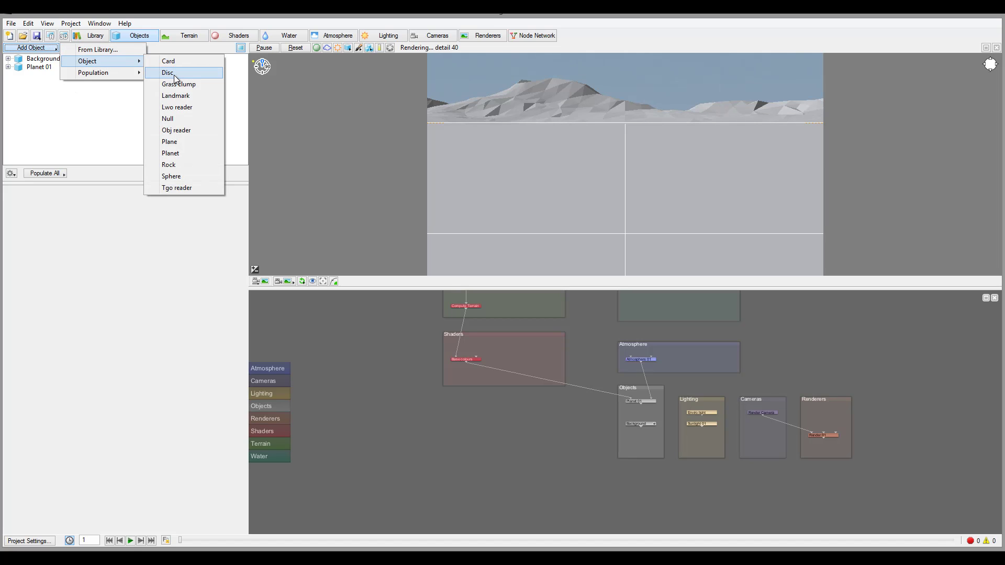
pyautogui.click(181, 74)
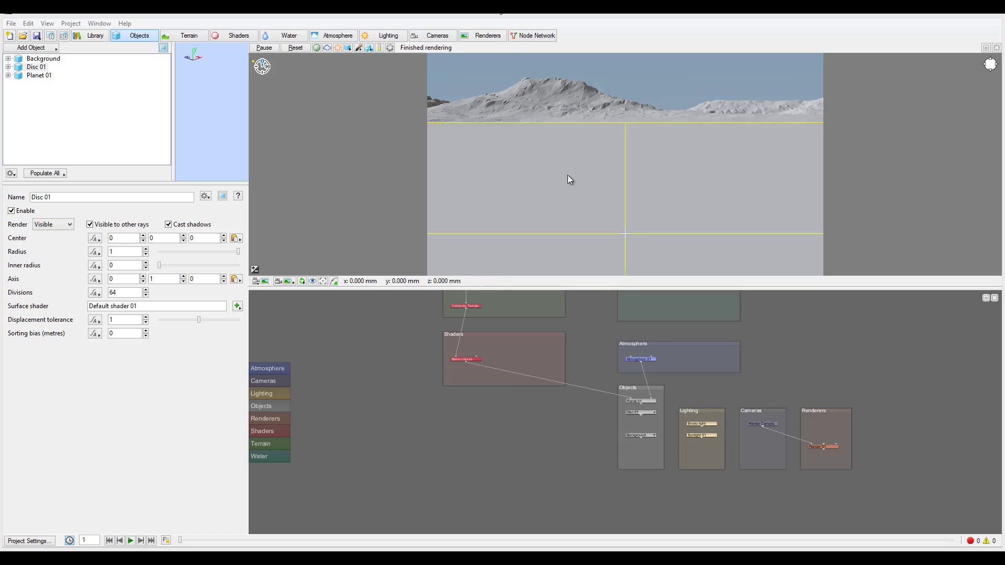
pyautogui.click(35, 67)
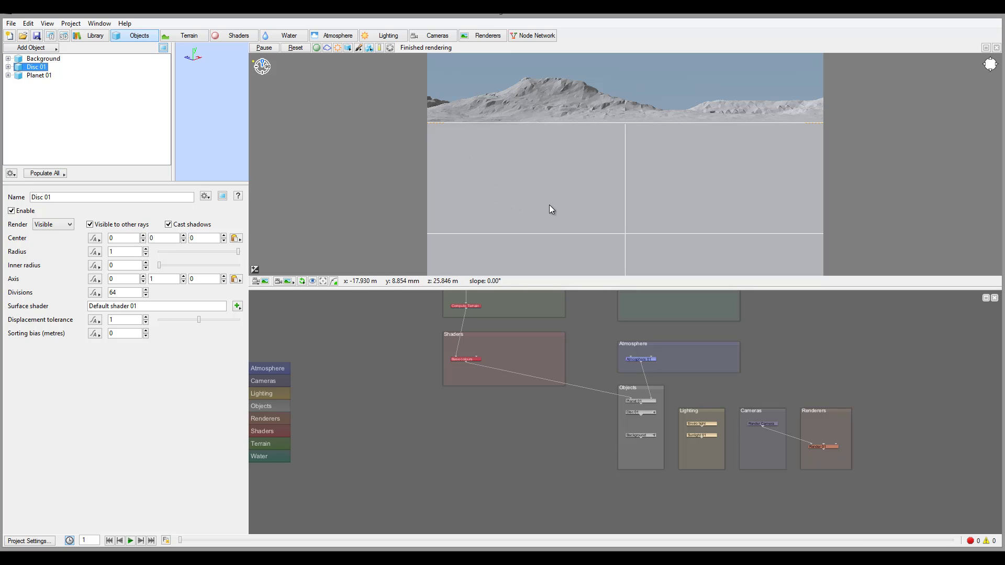
# Reduce the disc's radius to about 0.87.
pyautogui.click(615, 83)
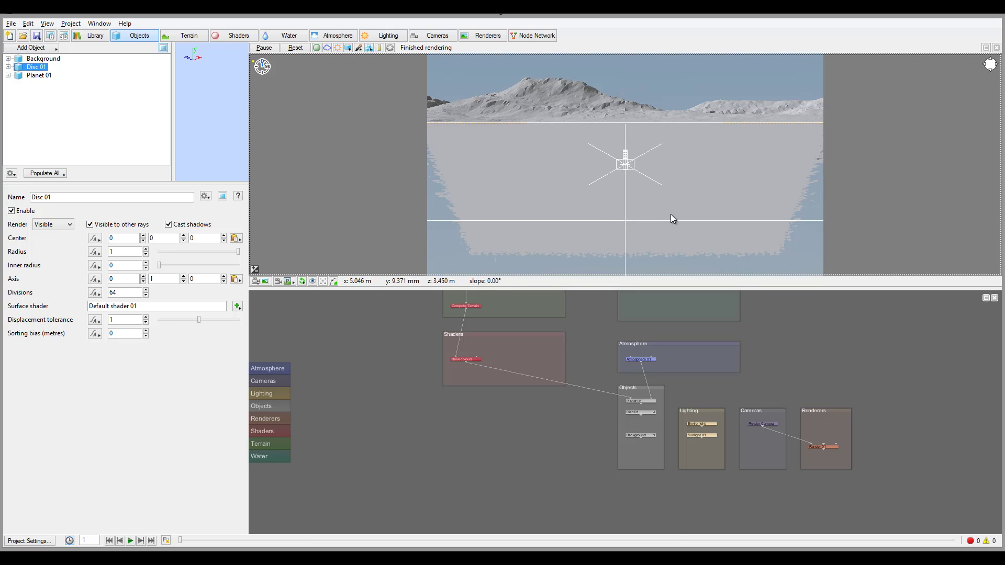
pyautogui.moveTo(649, 102); pyautogui.dragTo(641, 233)
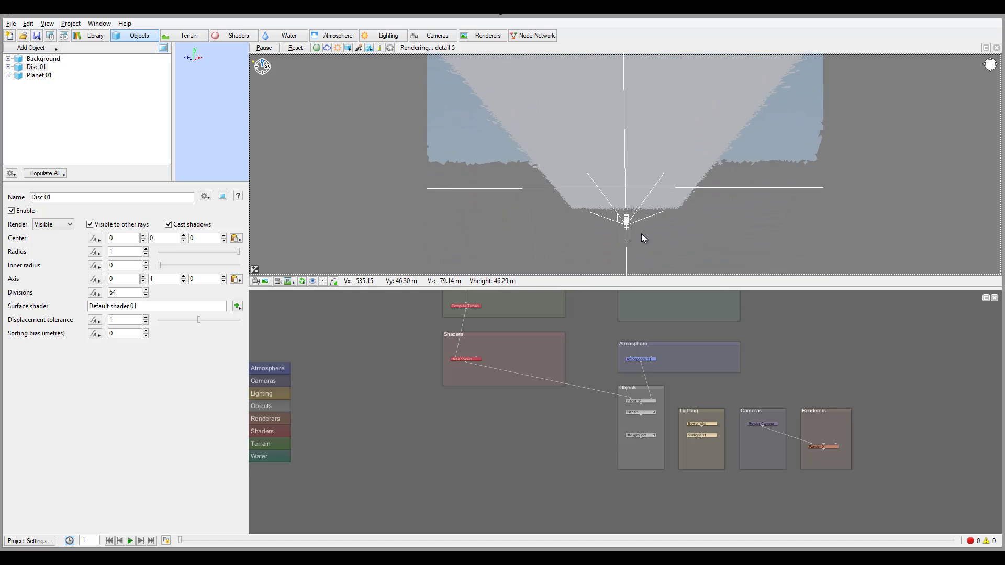
pyautogui.moveTo(639, 145); pyautogui.dragTo(661, 141)
pyautogui.moveTo(661, 140); pyautogui.dragTo(652, 173, button='middle')
pyautogui.moveTo(633, 211)
pyautogui.mouseDown(button='middle')
pyautogui.moveTo(628, 172)
pyautogui.moveTo(625, 200)
pyautogui.mouseUp(button='middle')
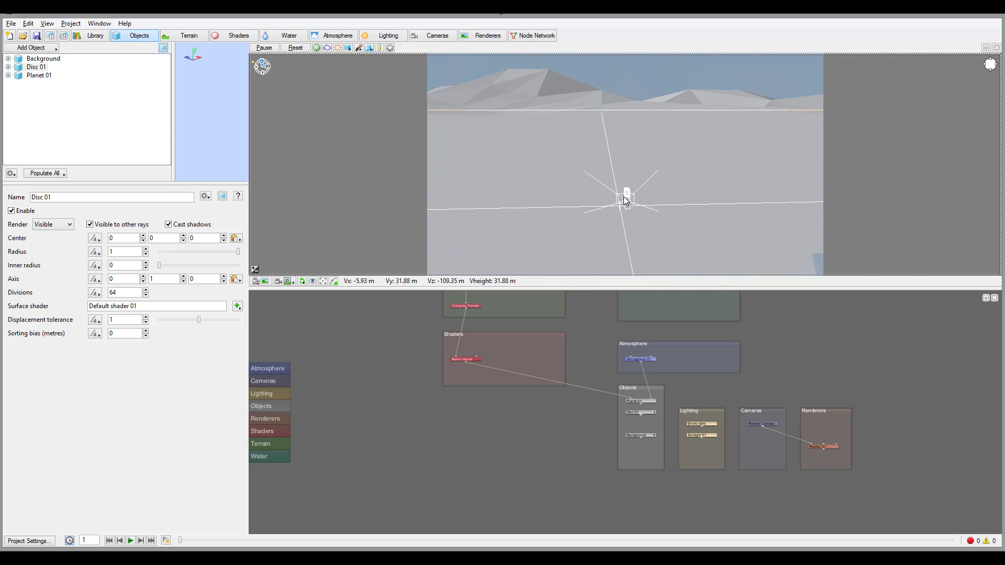
pyautogui.moveTo(629, 139); pyautogui.dragTo(622, 171, button='middle')
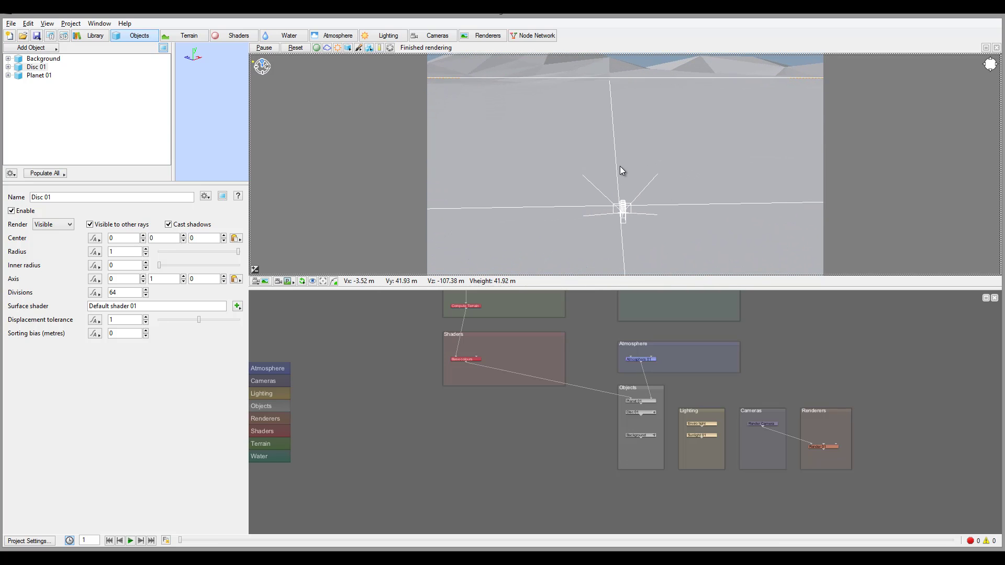
pyautogui.click(38, 69)
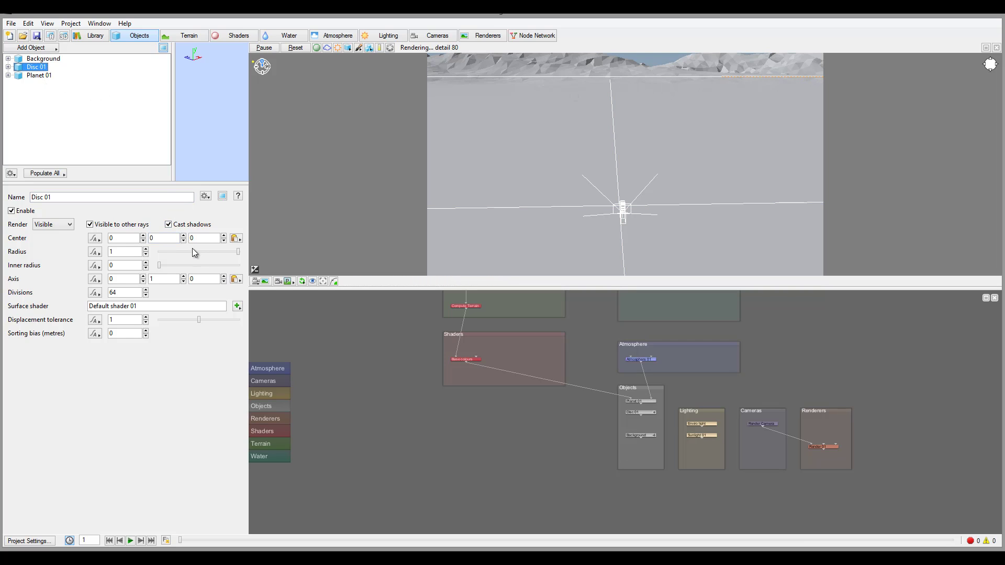
pyautogui.moveTo(238, 252)
pyautogui.mouseDown()
pyautogui.moveTo(180, 250)
pyautogui.moveTo(233, 254)
pyautogui.mouseUp()
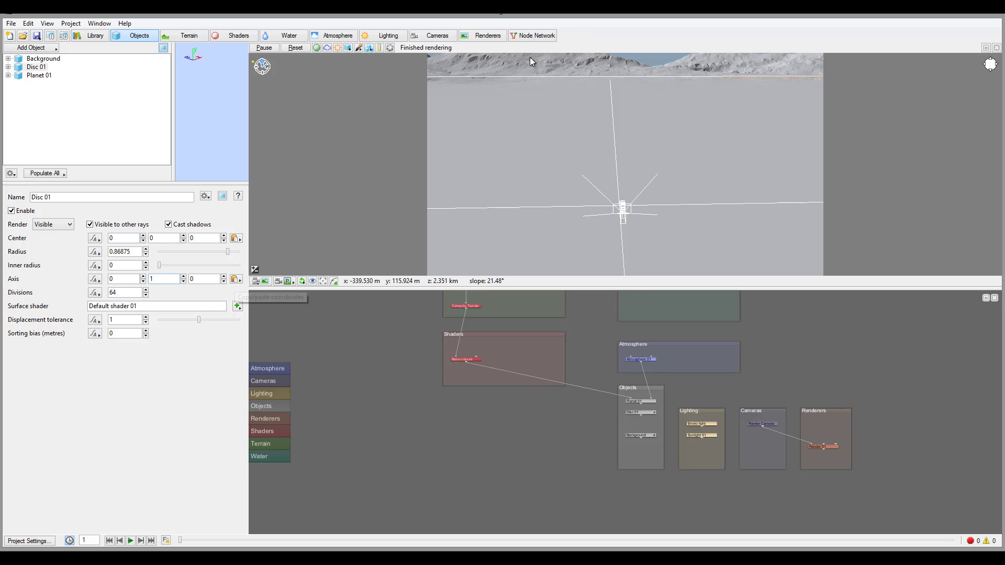
# Place the disc's center at coordinates copied from the base of the distant mountains, and shift it along X to about -165.
pyautogui.rightClick(563, 74)
pyautogui.click(638, 93)
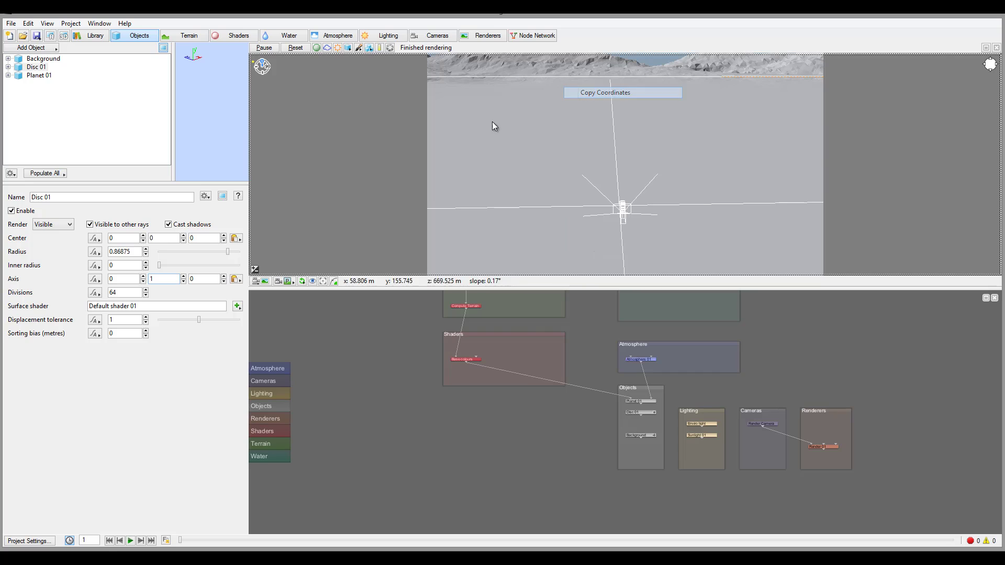
pyautogui.click(236, 238)
pyautogui.click(291, 252)
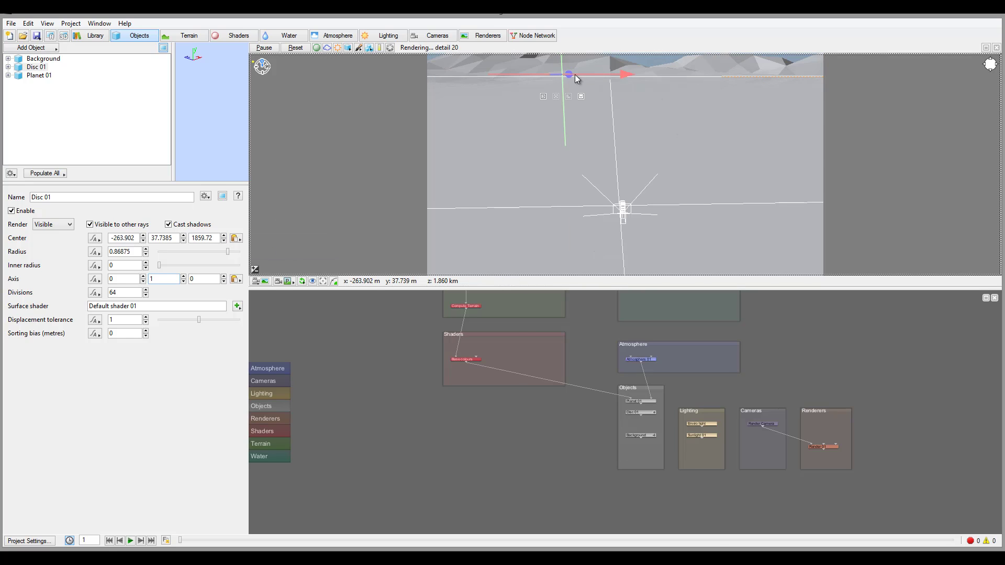
pyautogui.moveTo(563, 81); pyautogui.dragTo(561, 146)
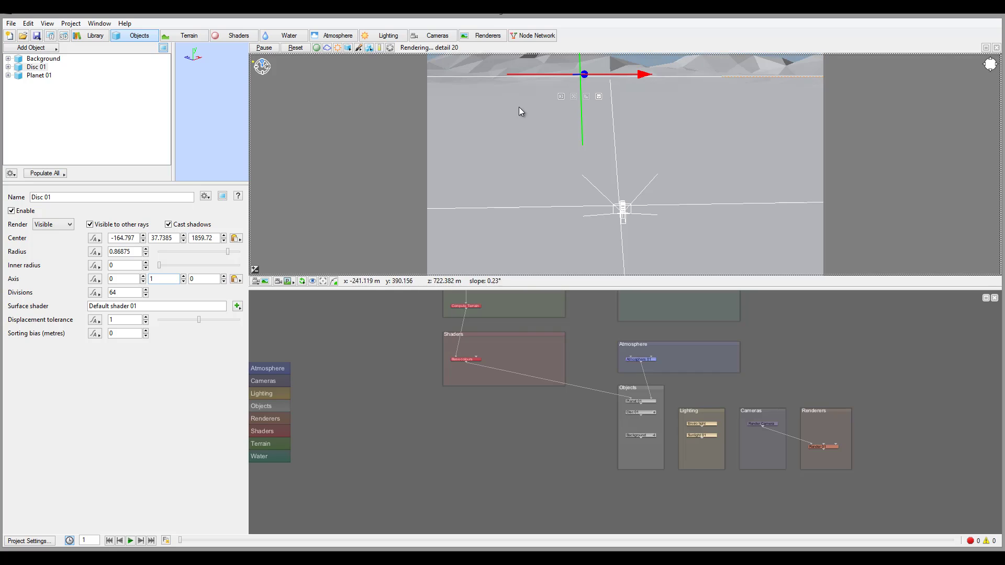
# Delete the disc and add a Grass clump object to the scene instead.
pyautogui.click(35, 67)
pyautogui.press('Delete')
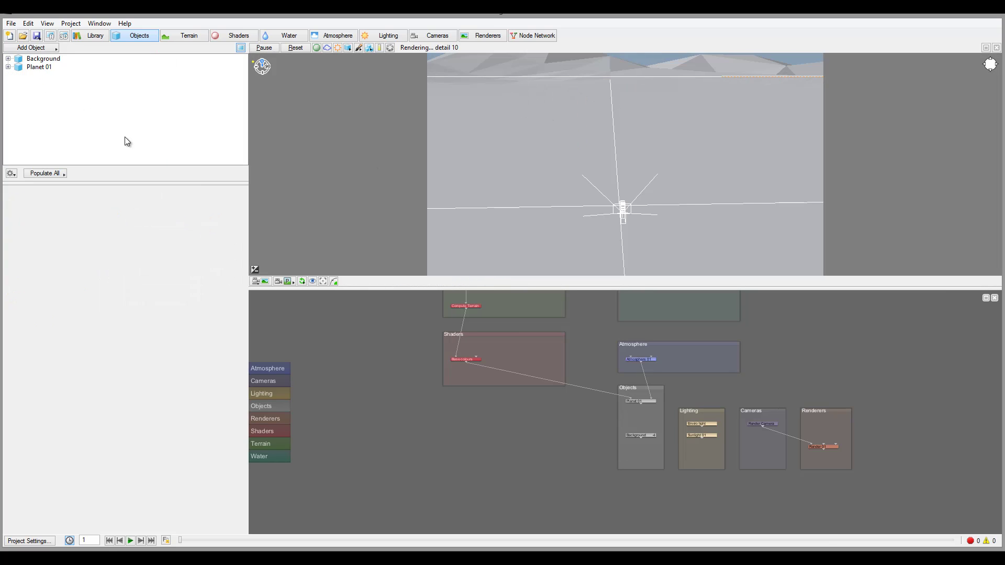
pyautogui.click(55, 48)
pyautogui.moveTo(119, 61)
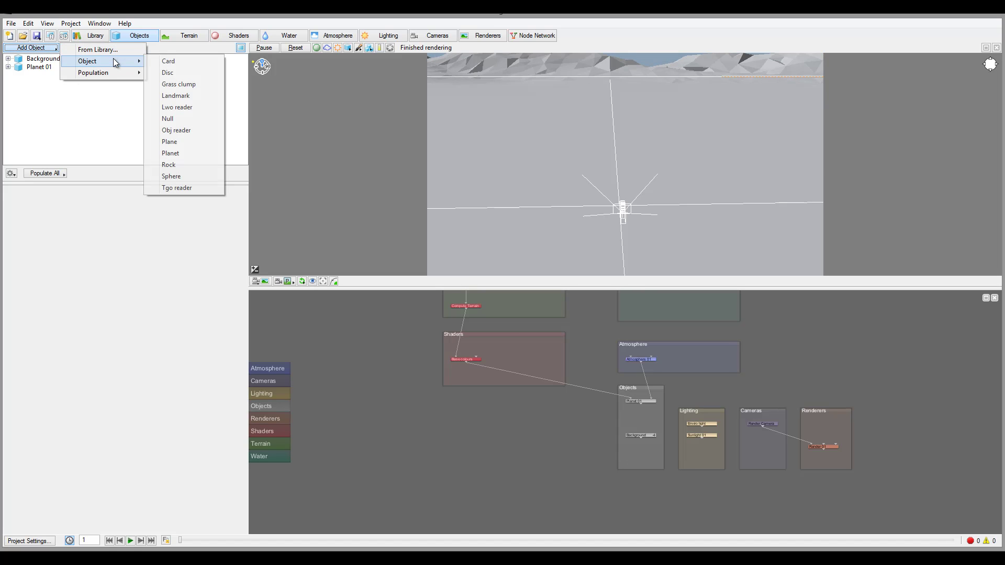
pyautogui.click(179, 84)
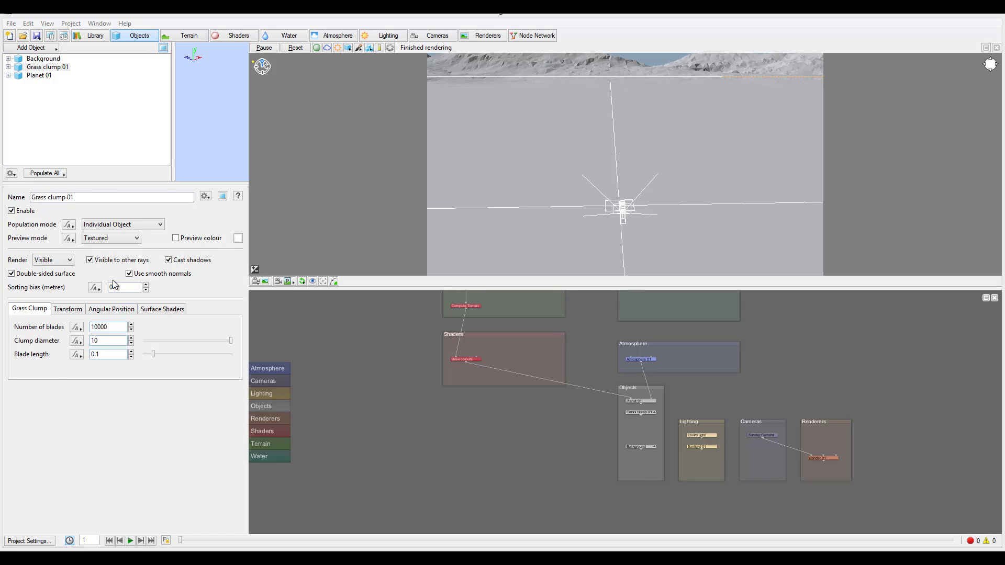
# Check the grass clump's population and preview mode options, keeping Individual Object and Textured.
pyautogui.click(137, 225)
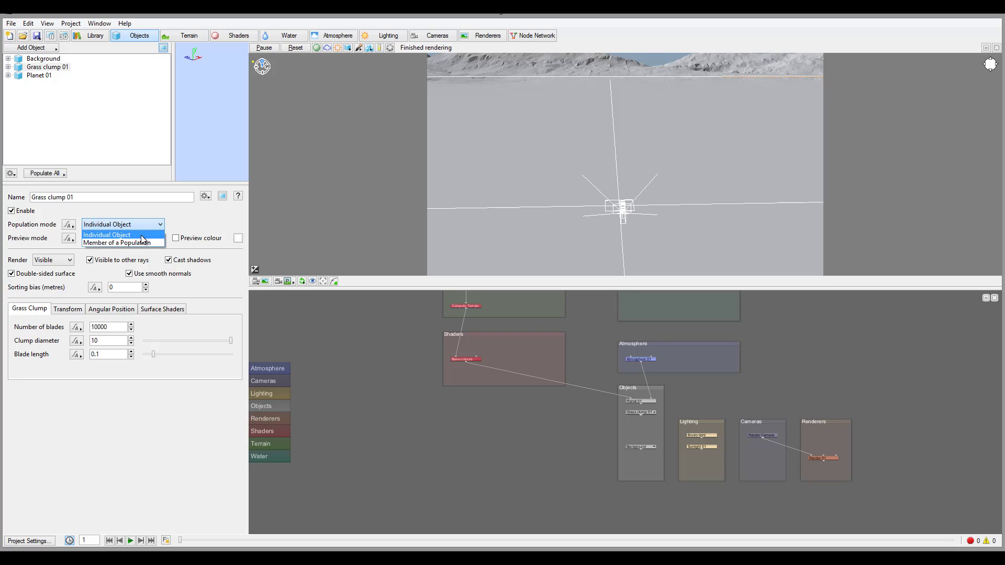
pyautogui.click(142, 235)
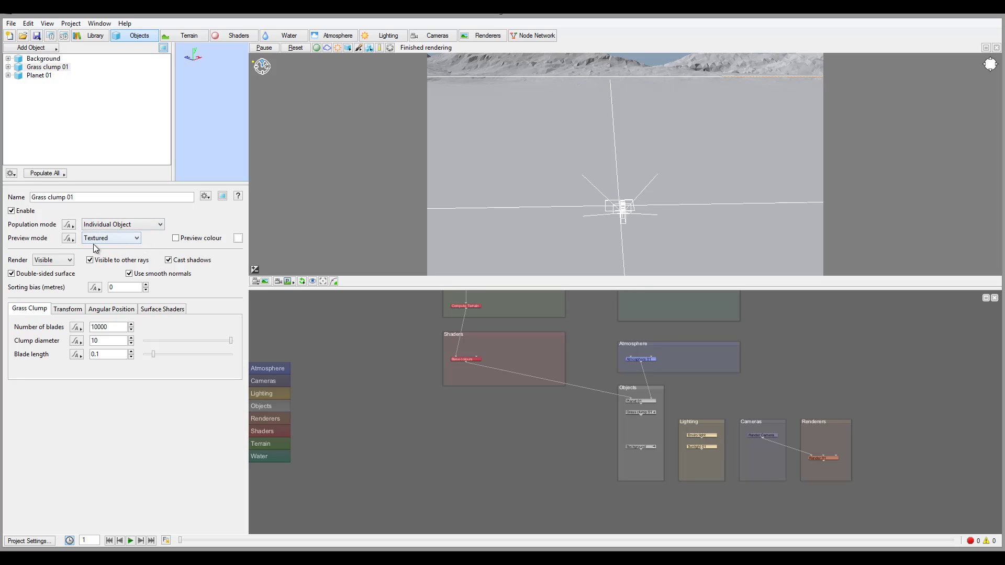
pyautogui.click(111, 238)
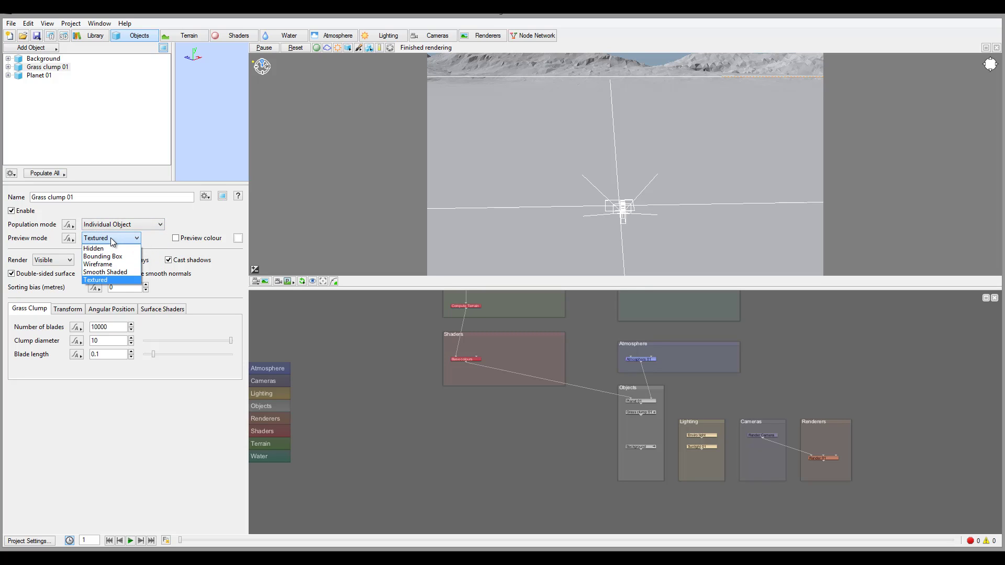
pyautogui.click(112, 282)
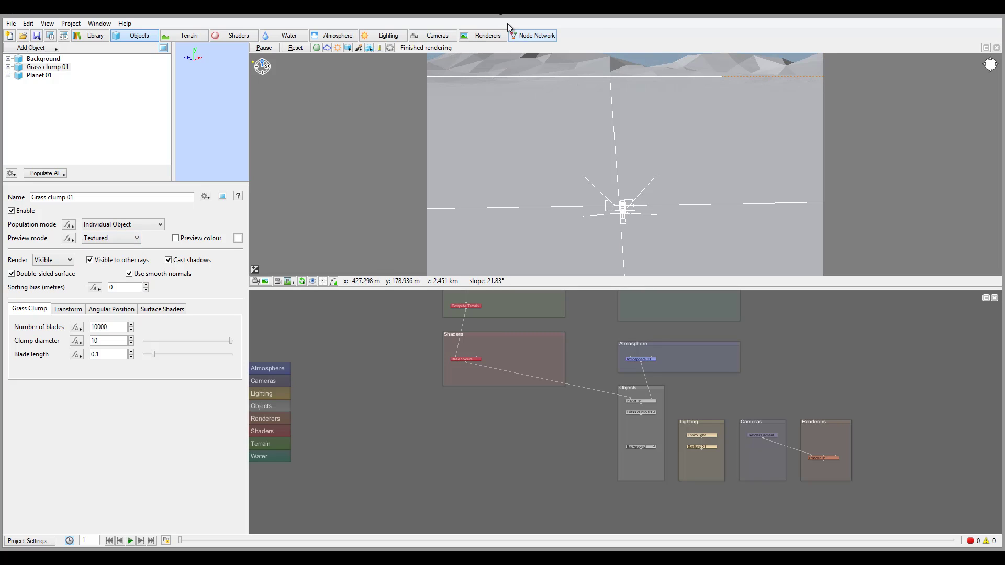
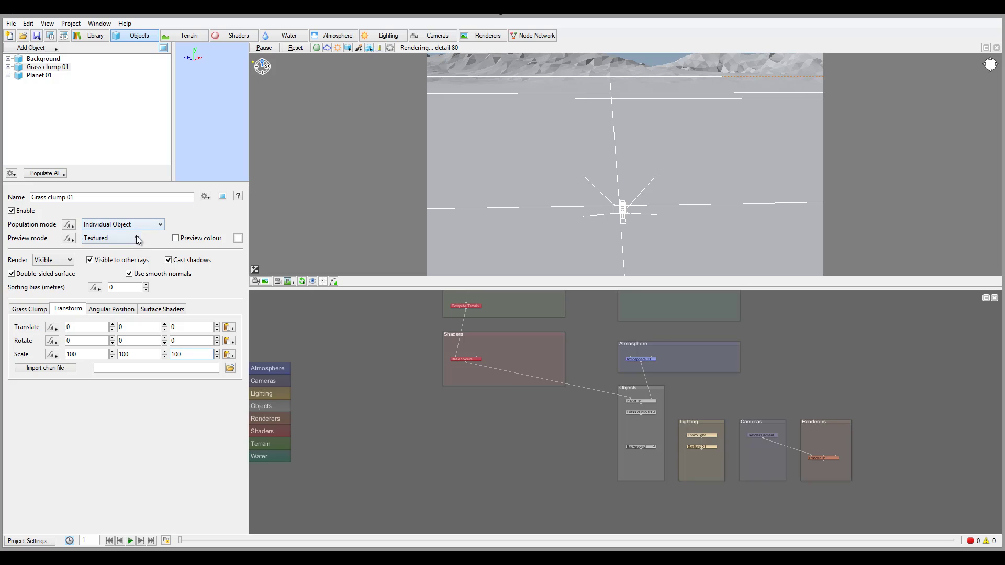
# Review the grass clump's blade and transform settings and its population and preview mode options.
pyautogui.click(30, 310)
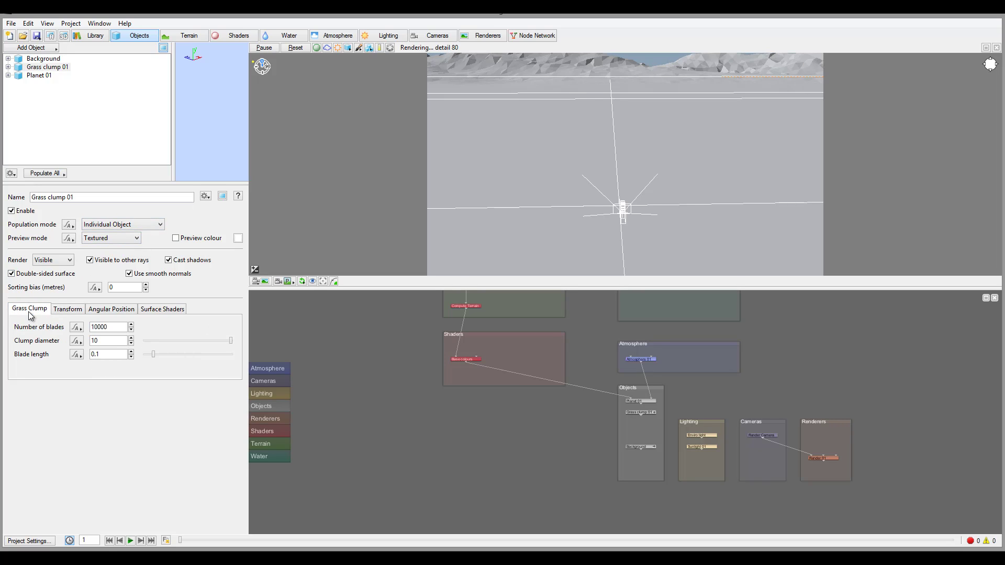
pyautogui.click(64, 309)
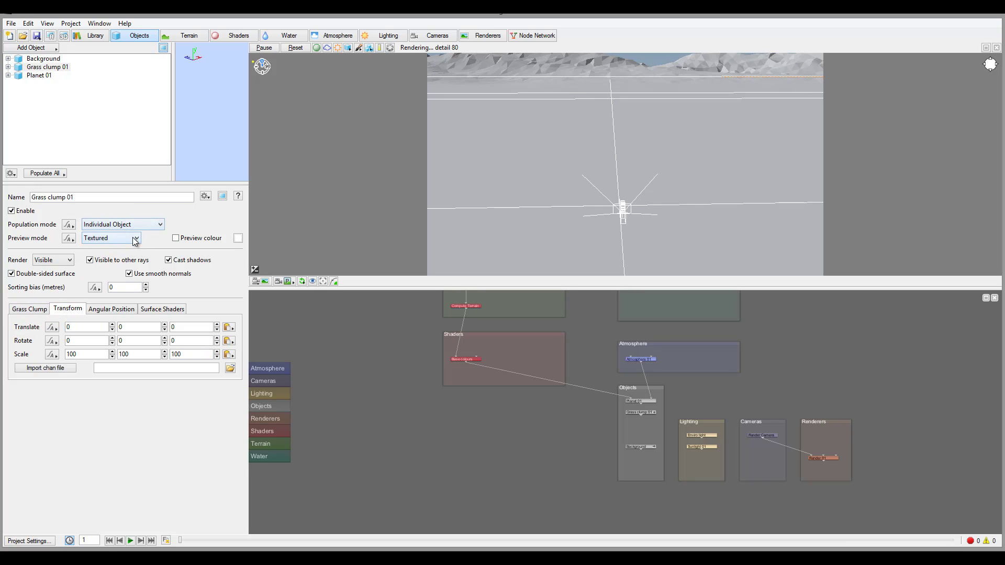
pyautogui.click(136, 222)
pyautogui.click(136, 222)
pyautogui.click(128, 239)
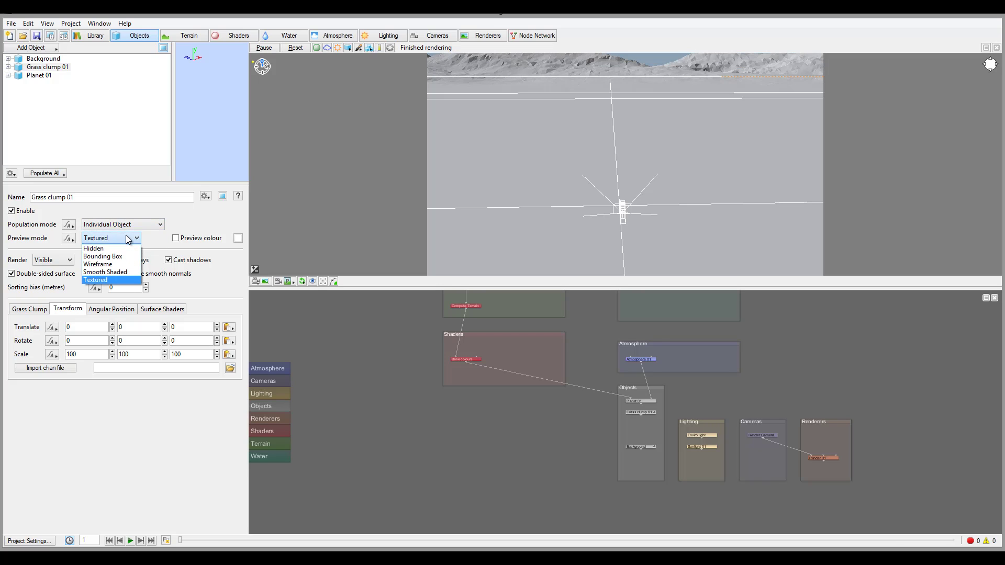
pyautogui.click(127, 239)
# Set the grass clump's X and Z scale to 50.
pyautogui.click(645, 146)
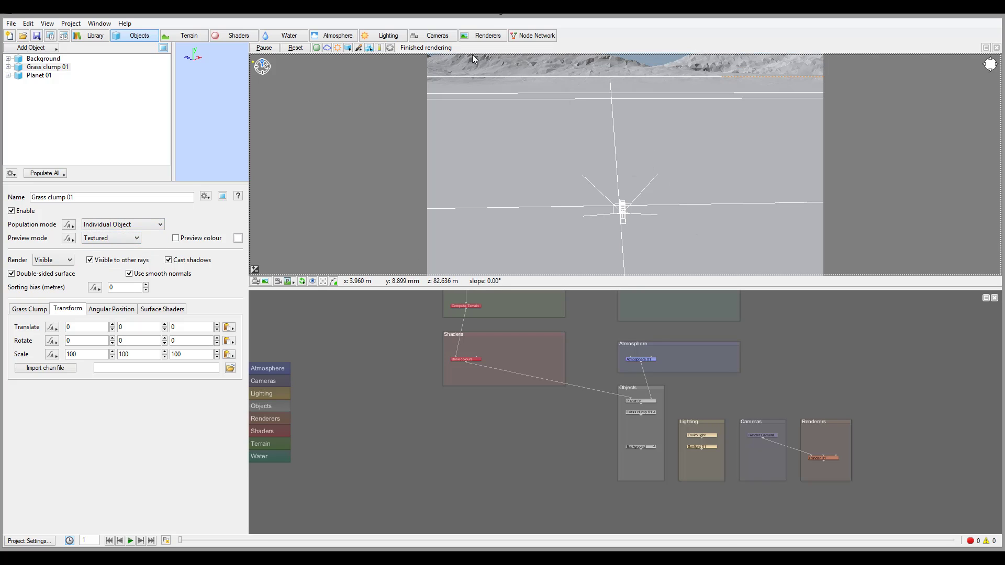
pyautogui.moveTo(599, 185); pyautogui.dragTo(523, 206)
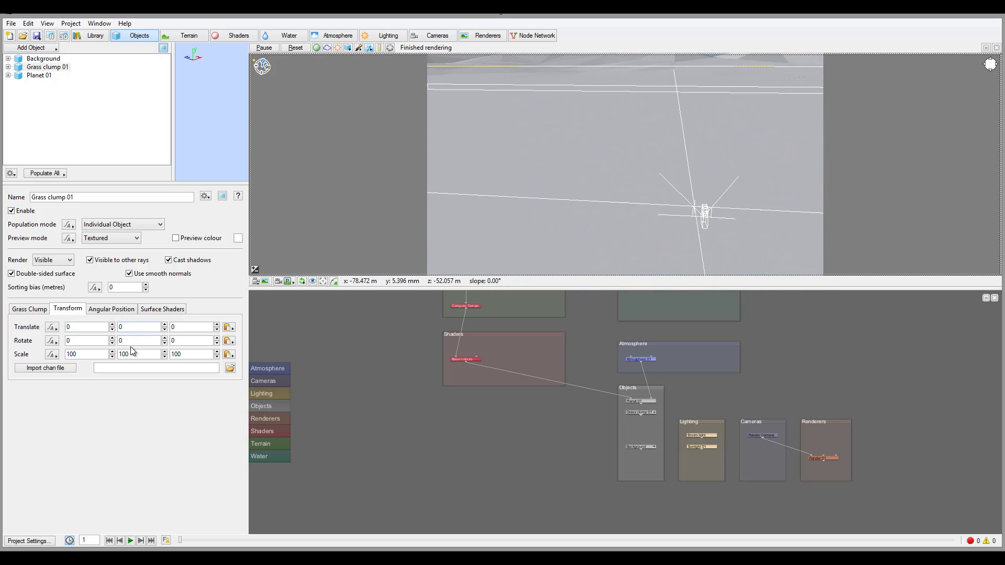
pyautogui.doubleClick(72, 354)
pyautogui.write('50')
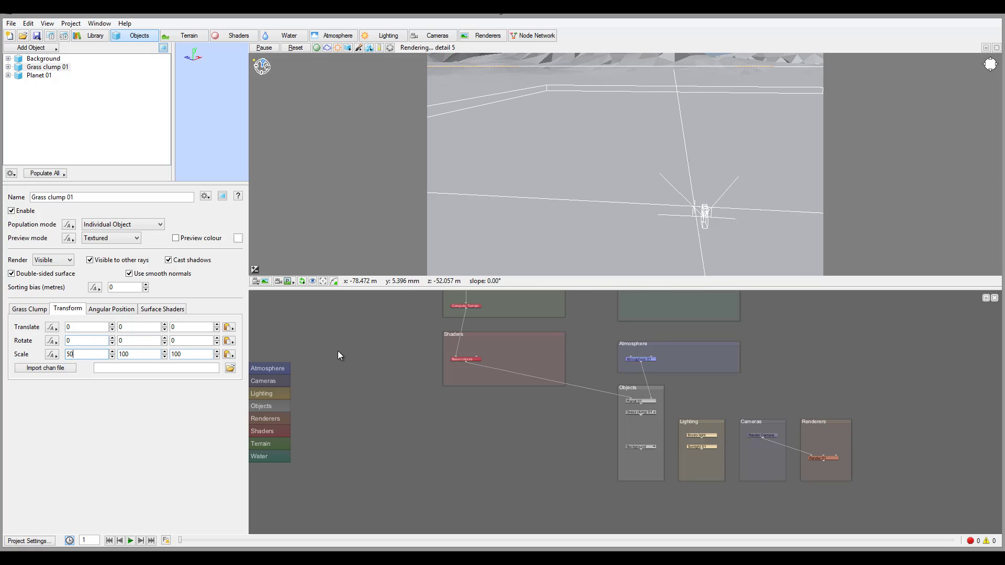
pyautogui.press('Tab')
pyautogui.press('Tab')
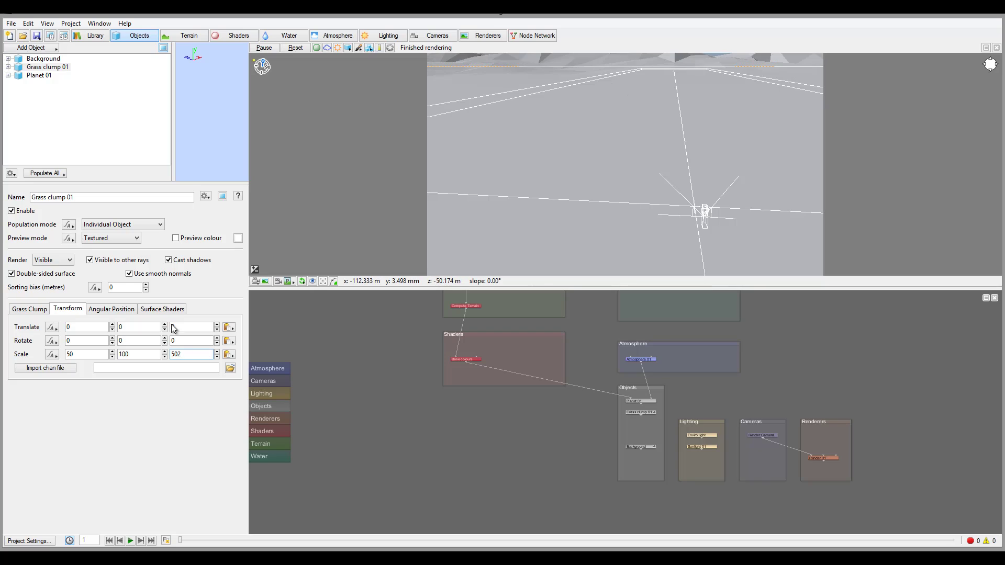
pyautogui.write('502')
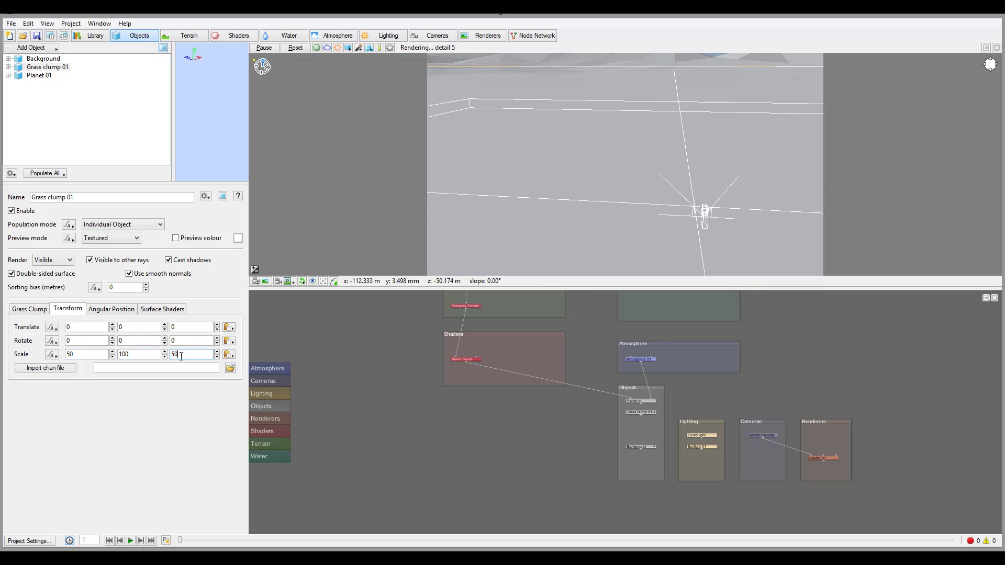
# Set the grass clump's Z and Y scale to 50.
pyautogui.write('50')
pyautogui.hotkey('shift', 'Tab')
pyautogui.write('50')
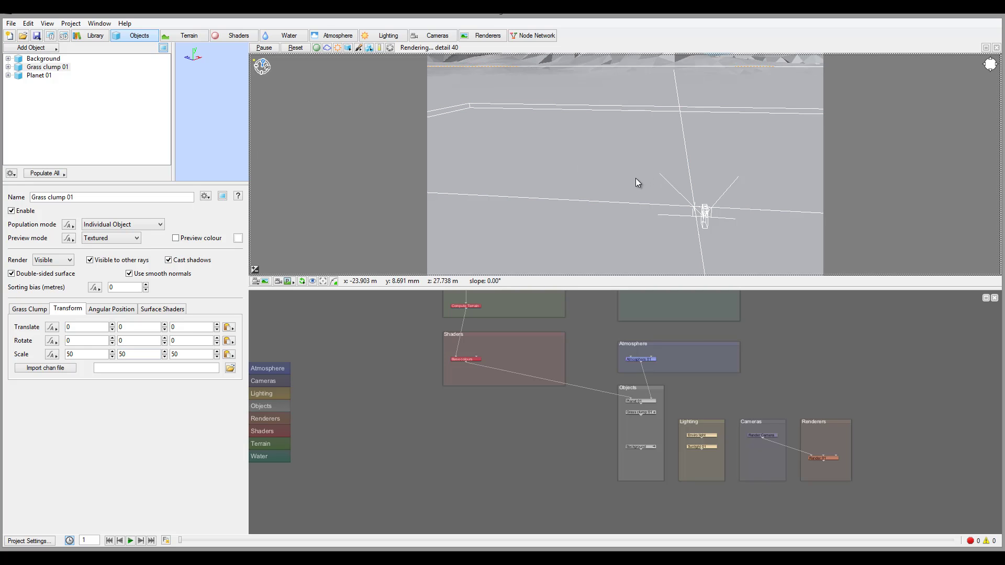
# Review the grass clump's angular position and surface shader settings.
pyautogui.moveTo(636, 178); pyautogui.dragTo(513, 210)
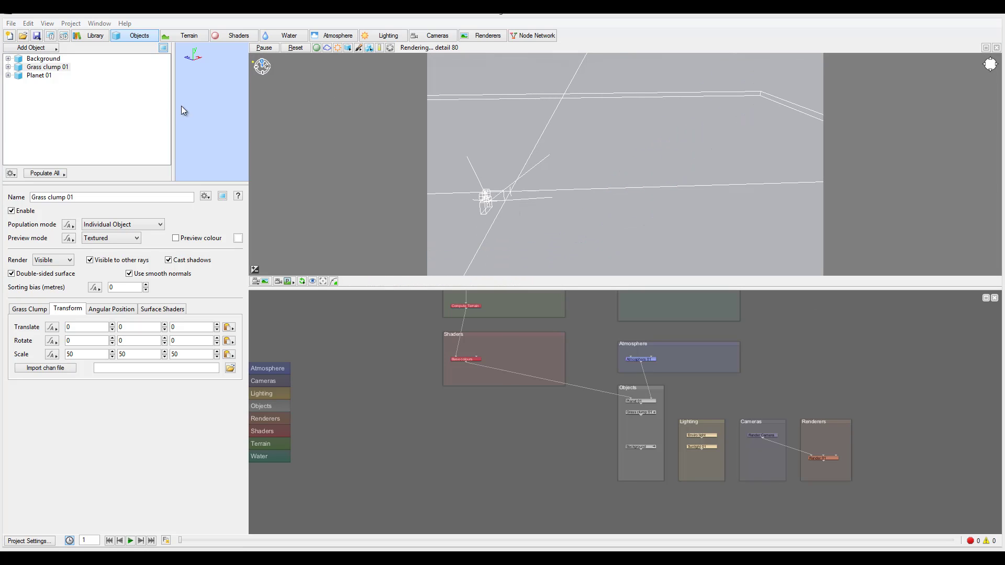
pyautogui.click(112, 309)
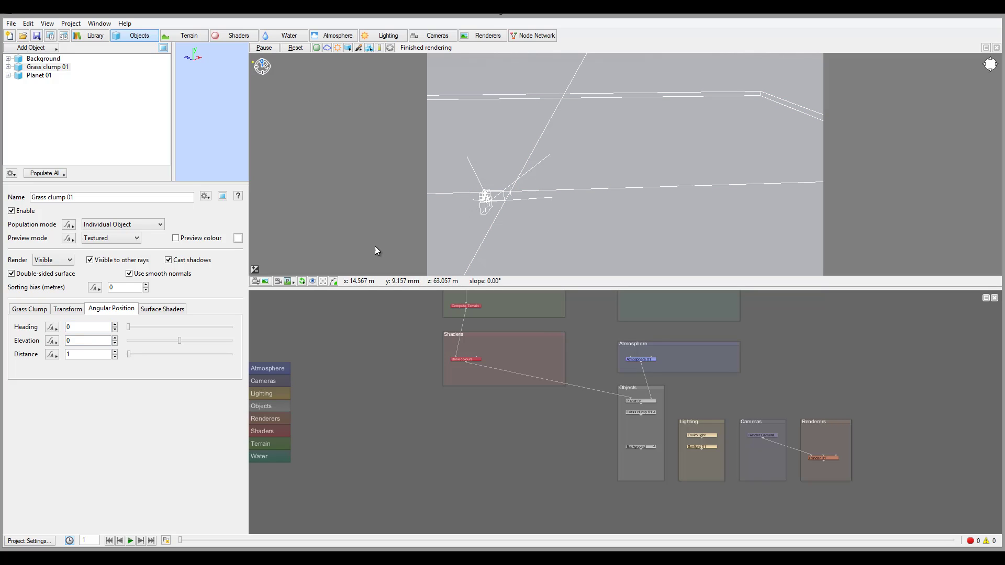
pyautogui.click(163, 310)
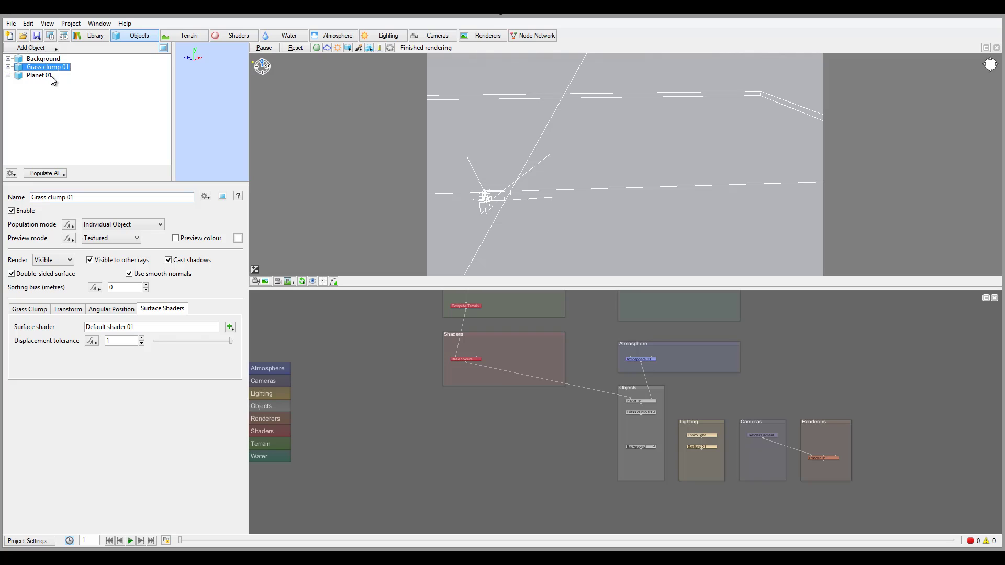
# Delete the grass clump and add a Landmark object to the scene.
pyautogui.press('Delete')
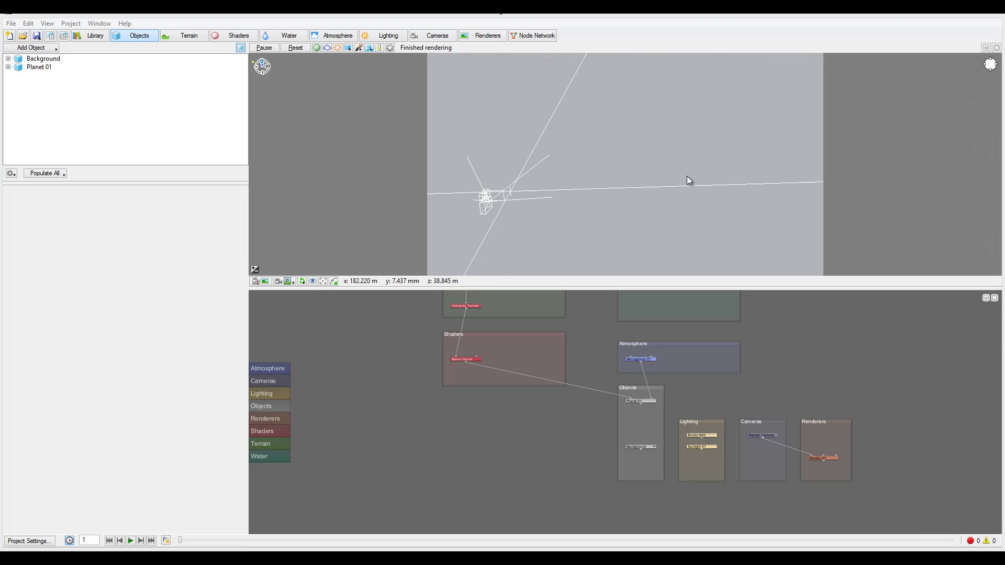
pyautogui.moveTo(661, 167); pyautogui.dragTo(651, 119)
pyautogui.moveTo(627, 218); pyautogui.dragTo(619, 197)
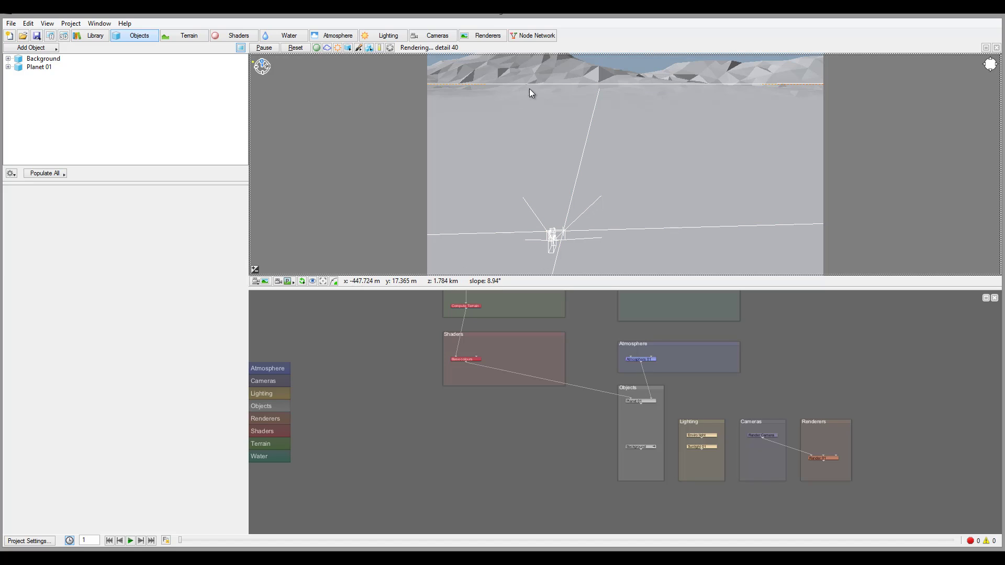
pyautogui.click(607, 230)
pyautogui.click(732, 165)
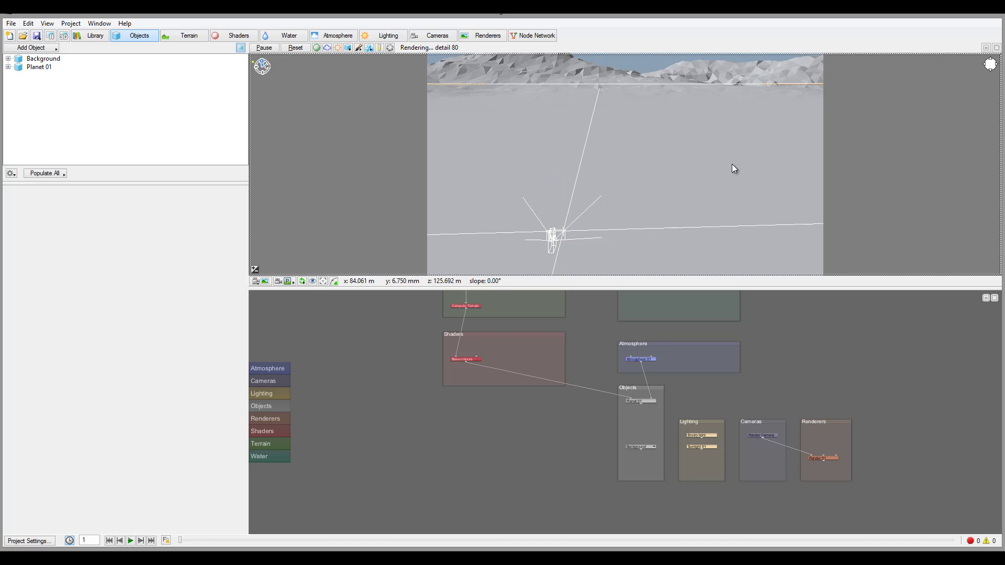
pyautogui.click(52, 45)
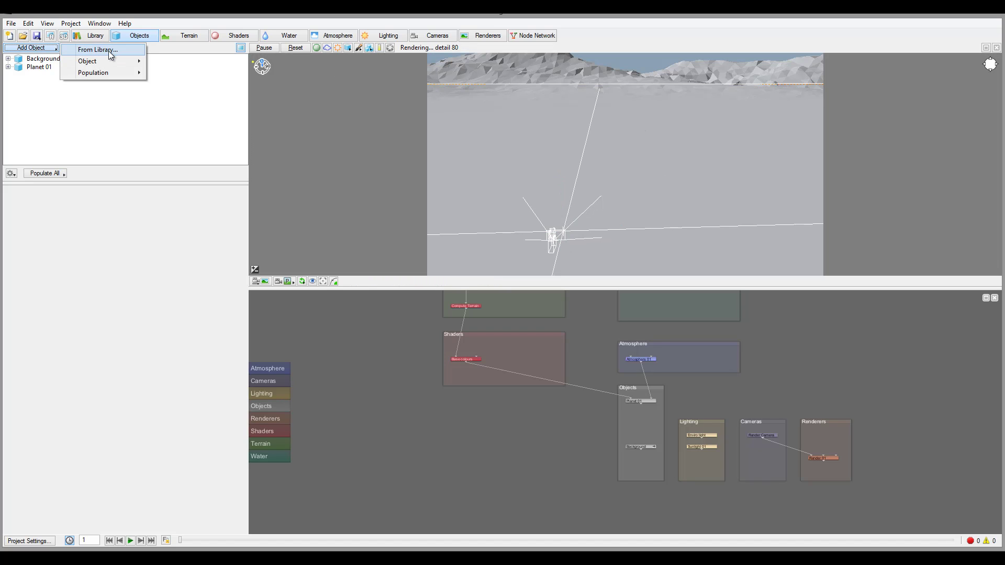
pyautogui.moveTo(109, 62)
pyautogui.click(198, 96)
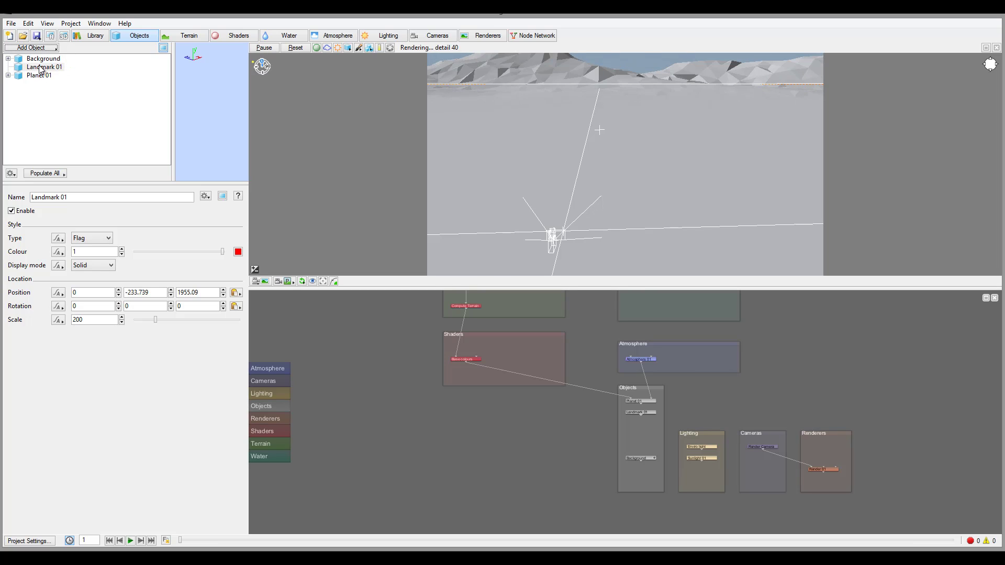
# Move the landmark across the terrain to a position of about X -467, Y -389, Z 2114.
pyautogui.click(45, 67)
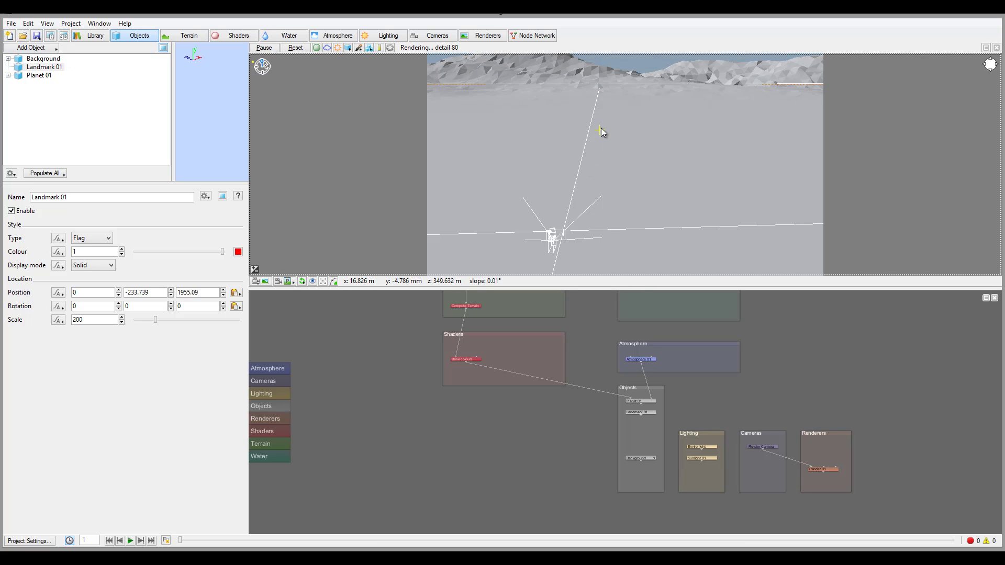
pyautogui.click(601, 128)
pyautogui.moveTo(600, 121); pyautogui.dragTo(593, 146)
pyautogui.moveTo(665, 151); pyautogui.dragTo(608, 86)
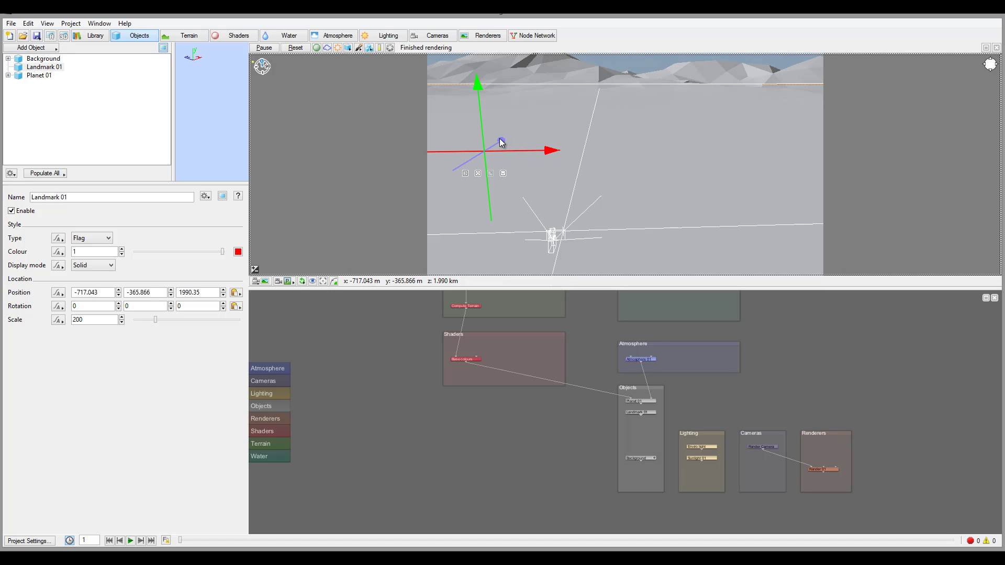
pyautogui.moveTo(501, 142); pyautogui.dragTo(580, 152)
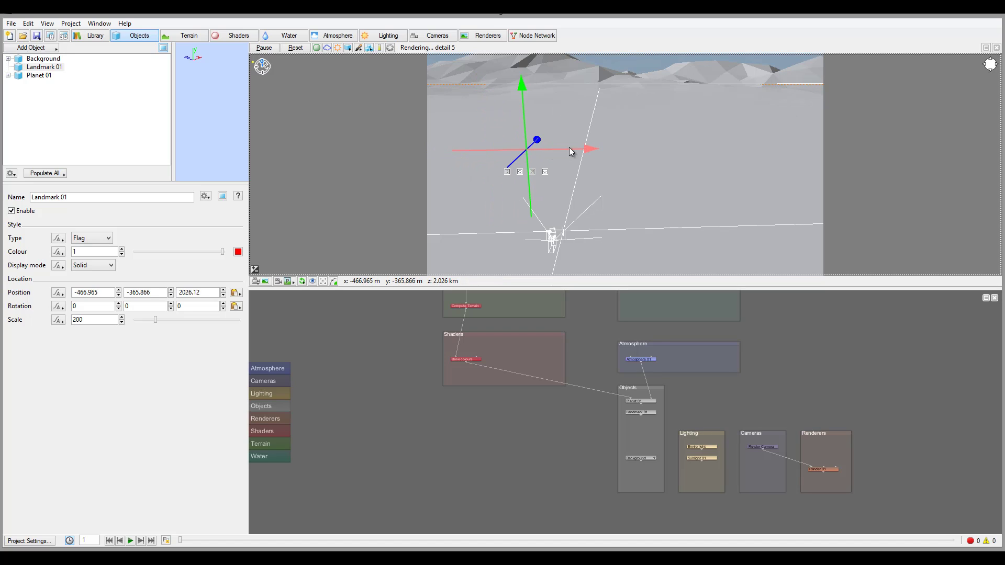
pyautogui.click(546, 147)
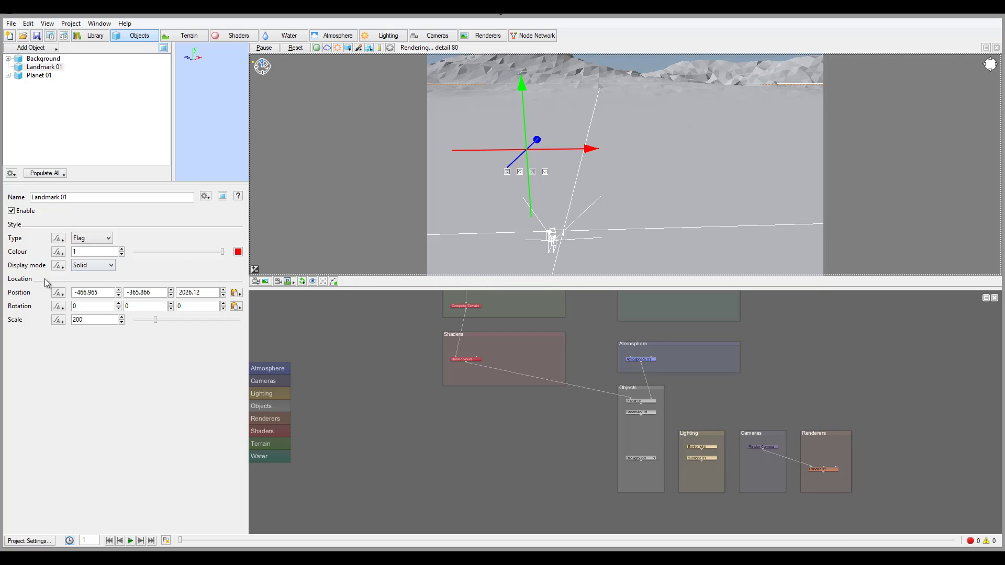
pyautogui.moveTo(520, 83); pyautogui.dragTo(542, 134)
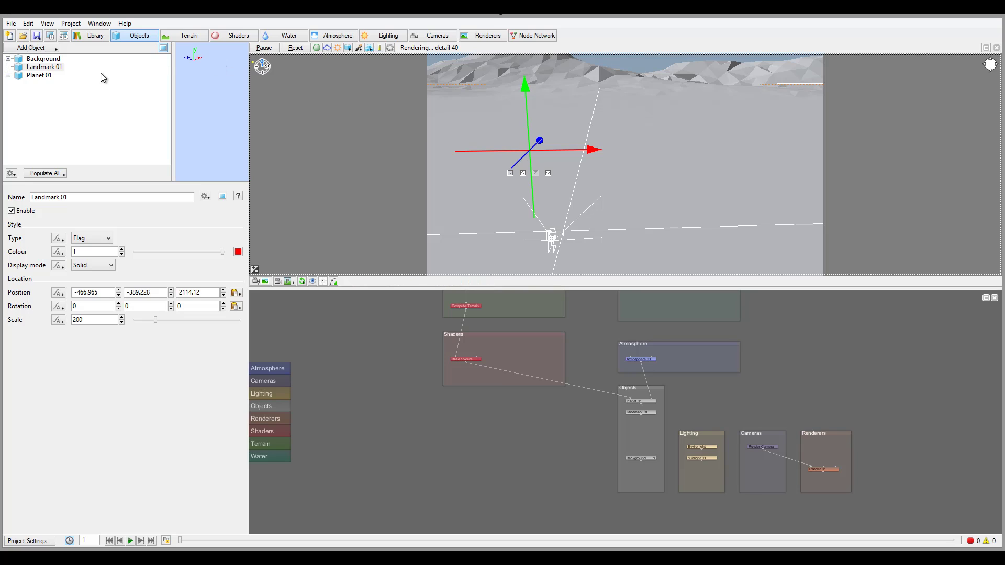
# Delete the landmark and add an Lwo reader object in its place.
pyautogui.click(49, 70)
pyautogui.press('Delete')
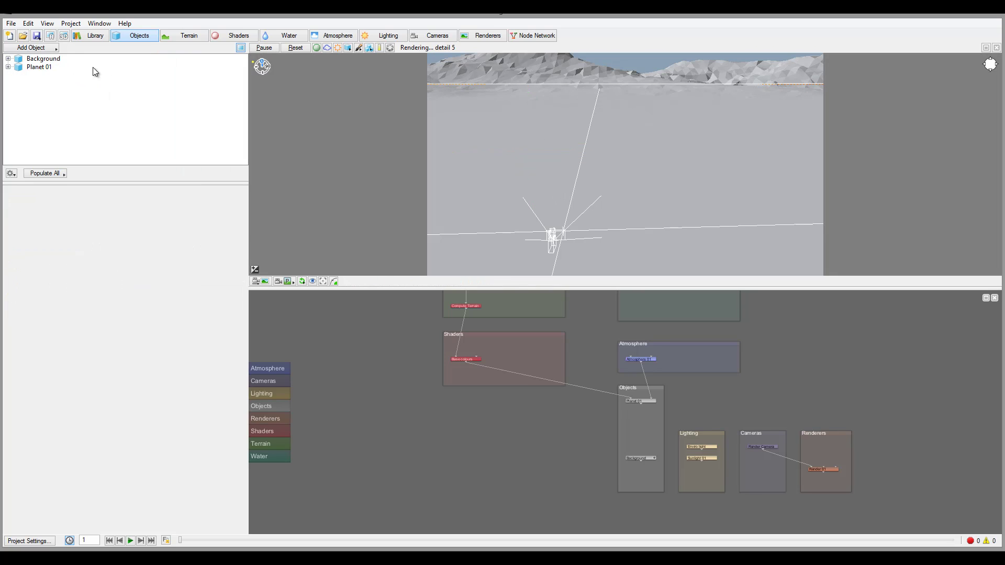
pyautogui.click(47, 48)
pyautogui.moveTo(105, 62)
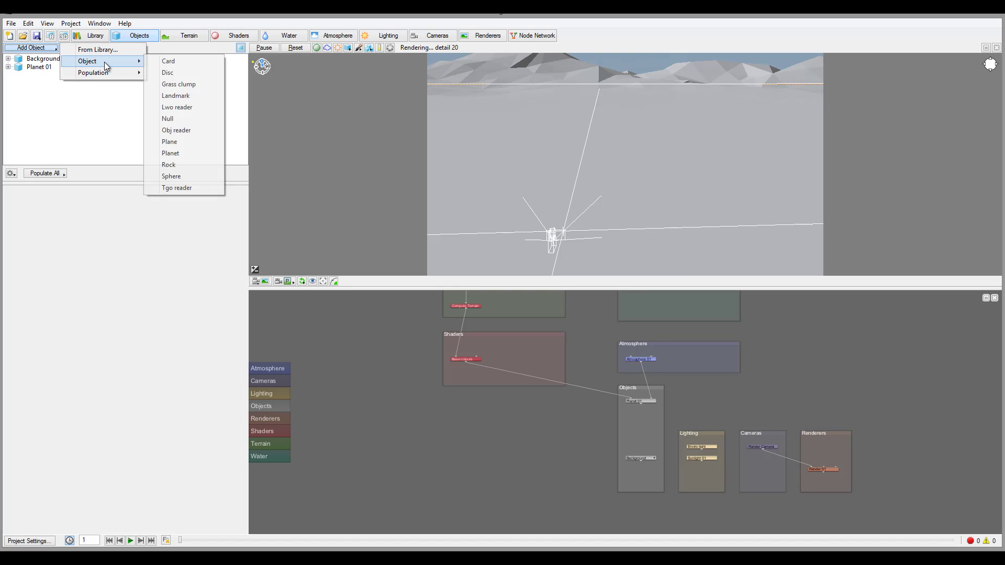
pyautogui.click(195, 108)
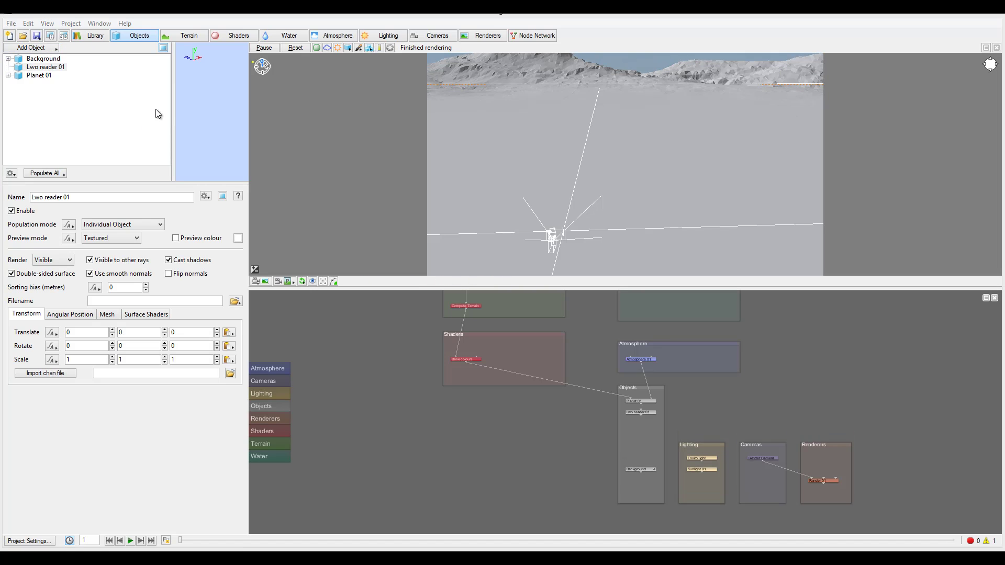
# Delete the Lwo reader and add a Null object to the scene.
pyautogui.click(43, 67)
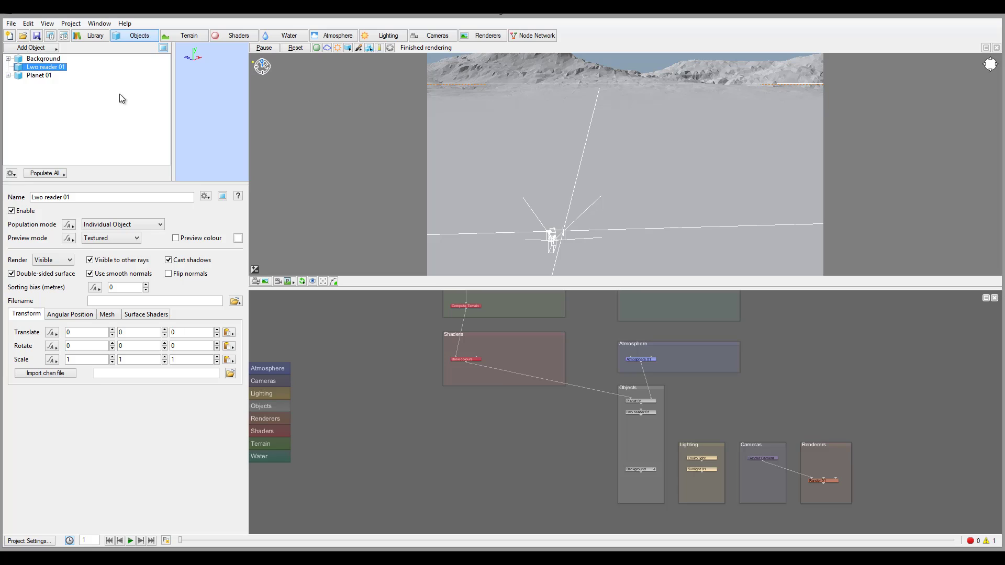
pyautogui.press('Delete')
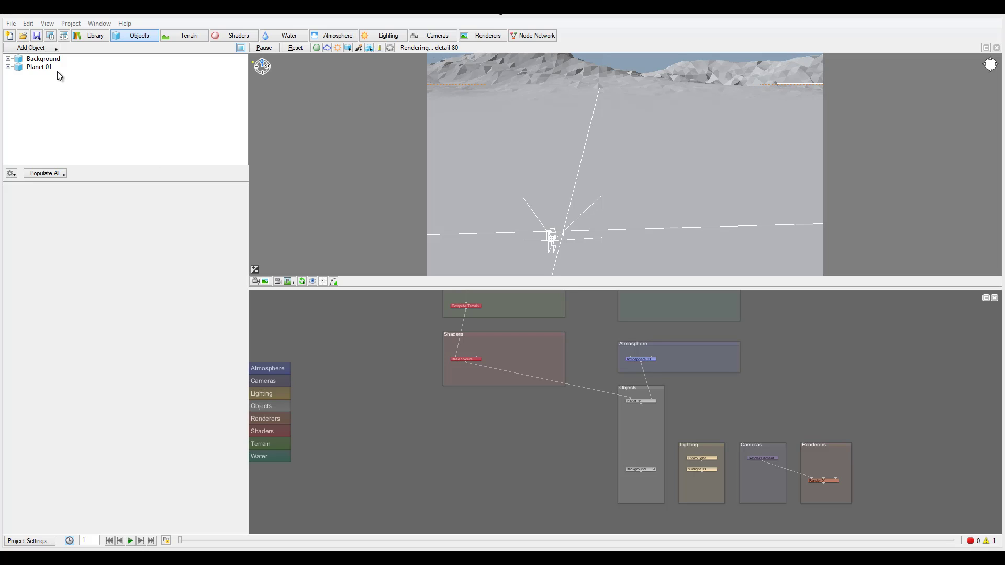
pyautogui.click(54, 51)
pyautogui.moveTo(131, 62)
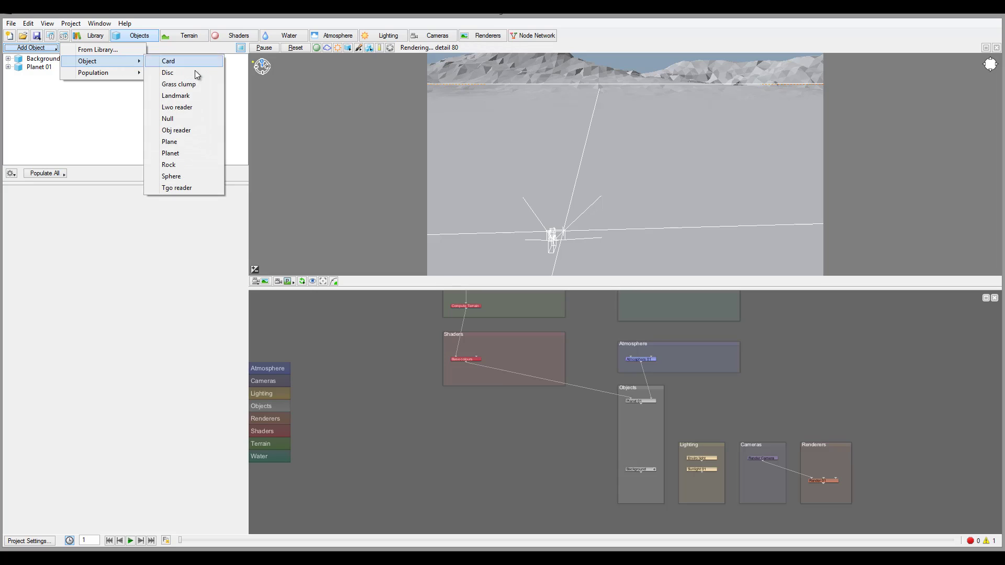
pyautogui.click(192, 124)
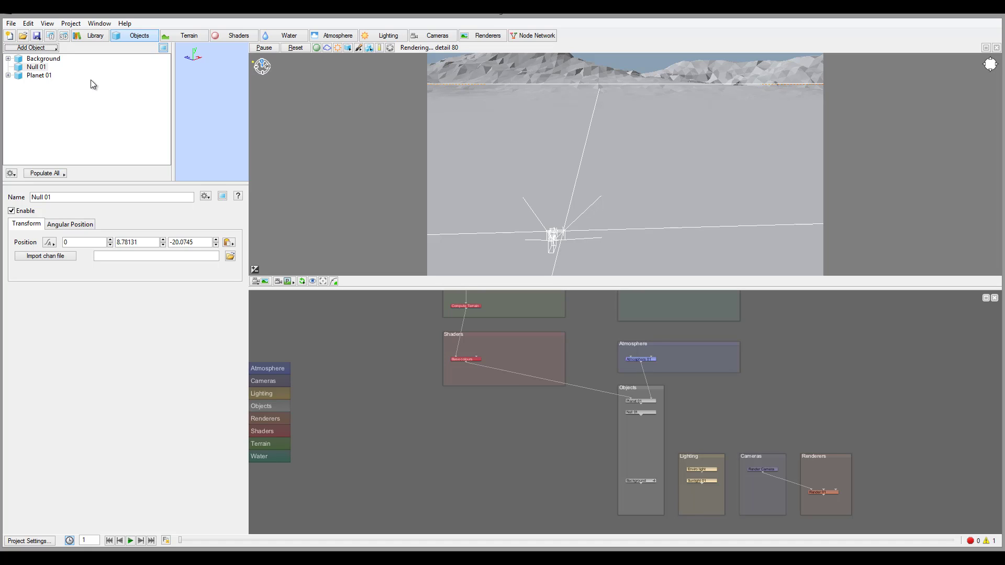
# Remove the Null object and add a Plane object instead.
pyautogui.click(36, 67)
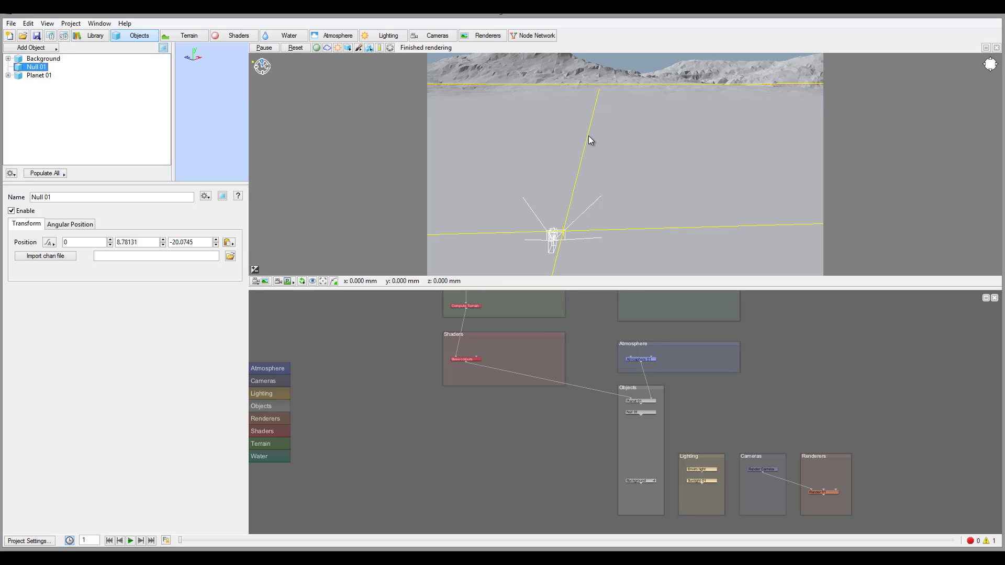
pyautogui.click(41, 68)
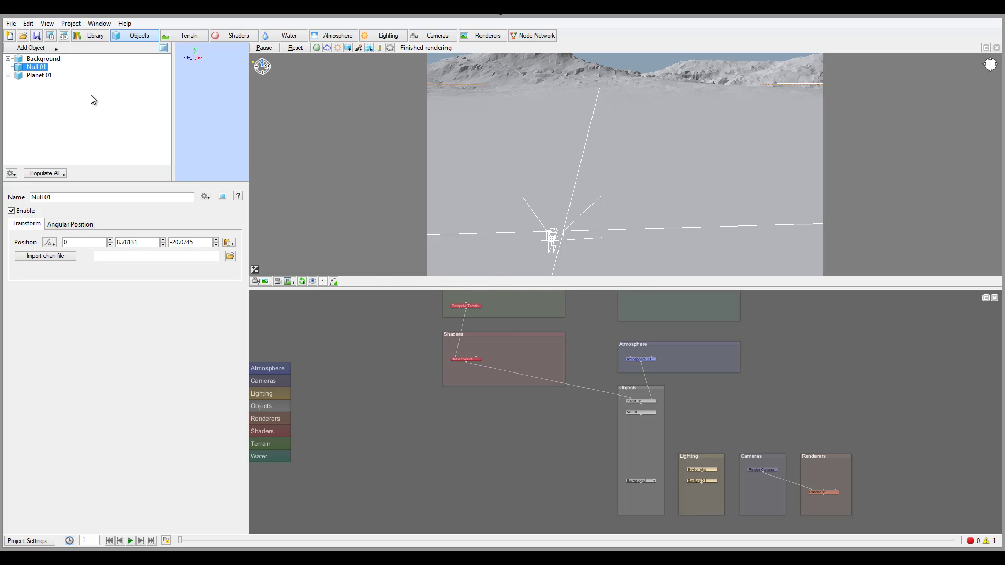
pyautogui.press('Delete')
pyautogui.click(52, 47)
pyautogui.moveTo(98, 67)
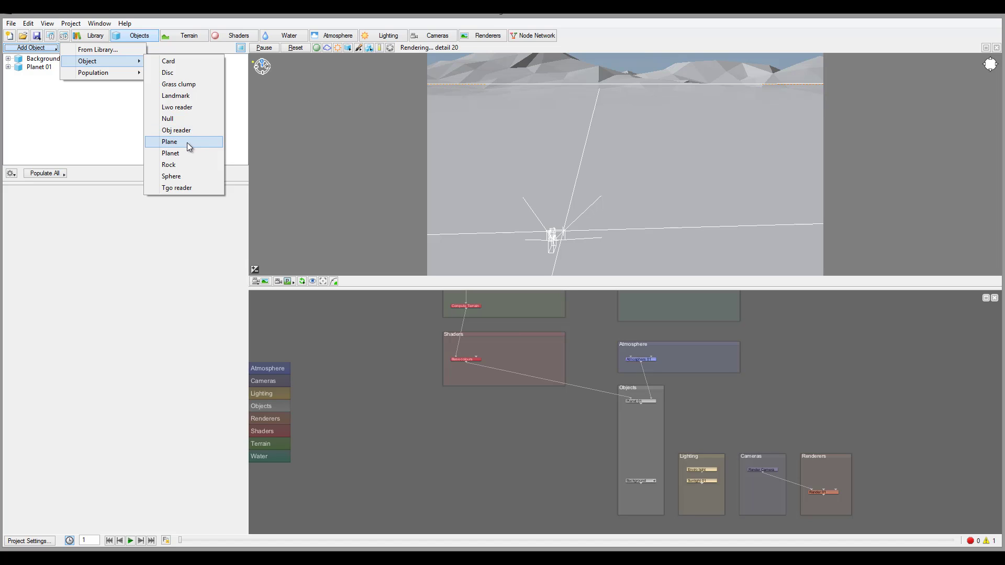
pyautogui.click(187, 142)
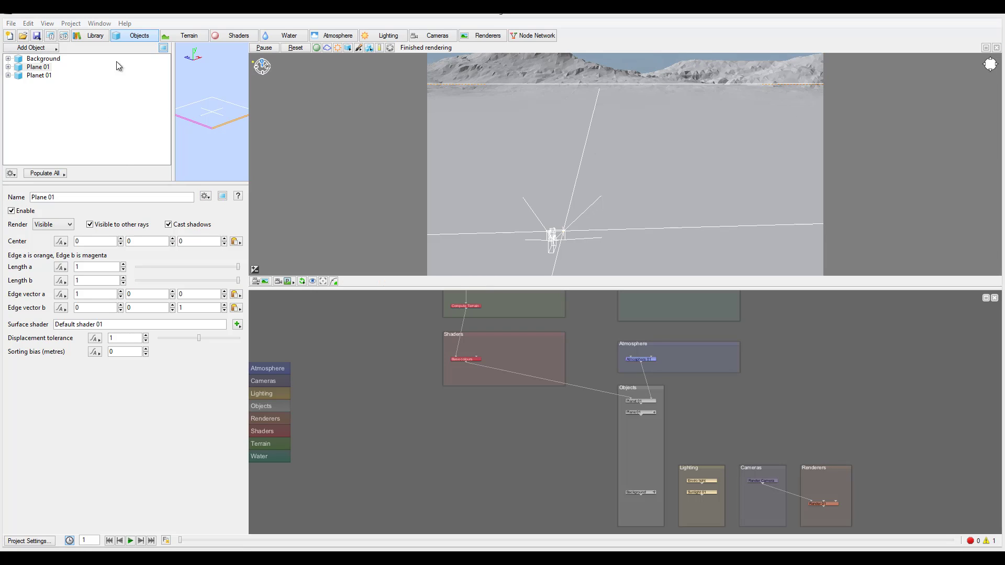
# Locate the plane in the preview, delete it and add a second Planet object.
pyautogui.click(38, 68)
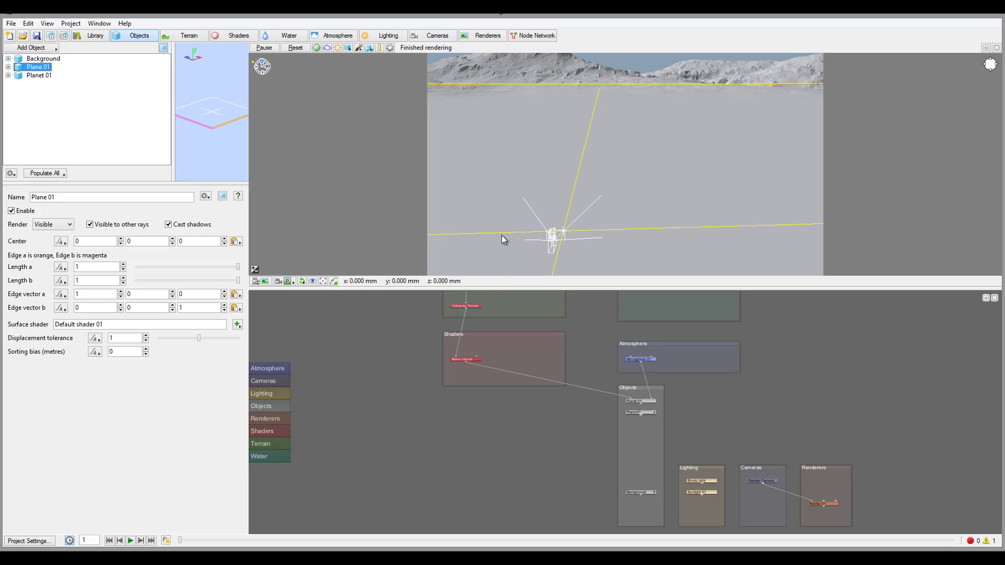
pyautogui.click(564, 196)
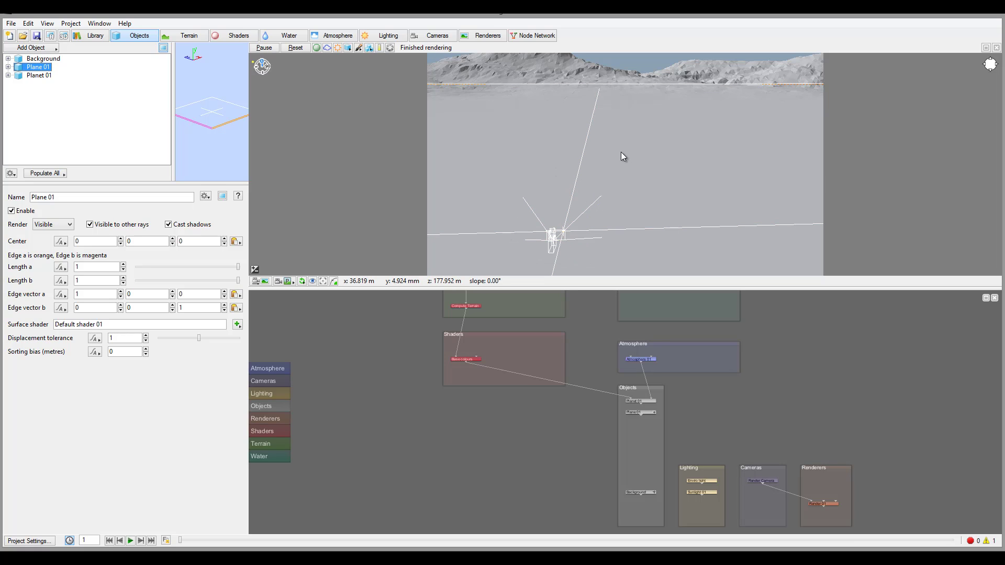
pyautogui.click(47, 68)
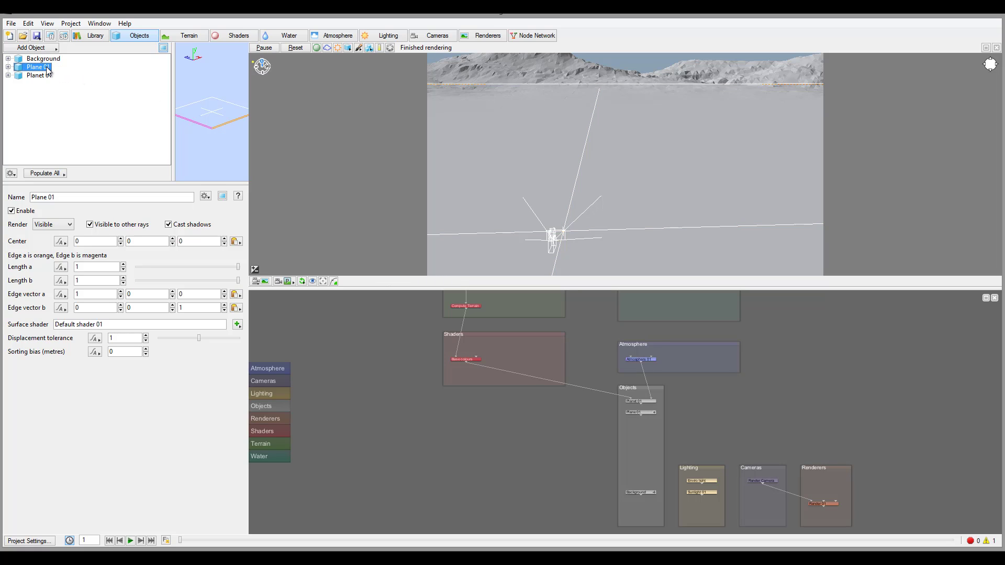
pyautogui.press('Delete')
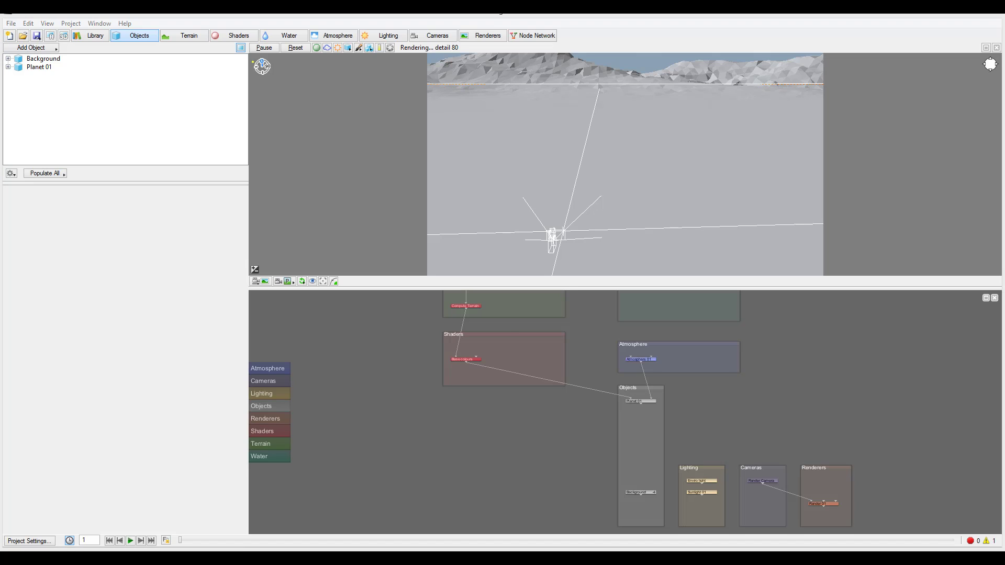
pyautogui.click(33, 49)
pyautogui.moveTo(140, 67)
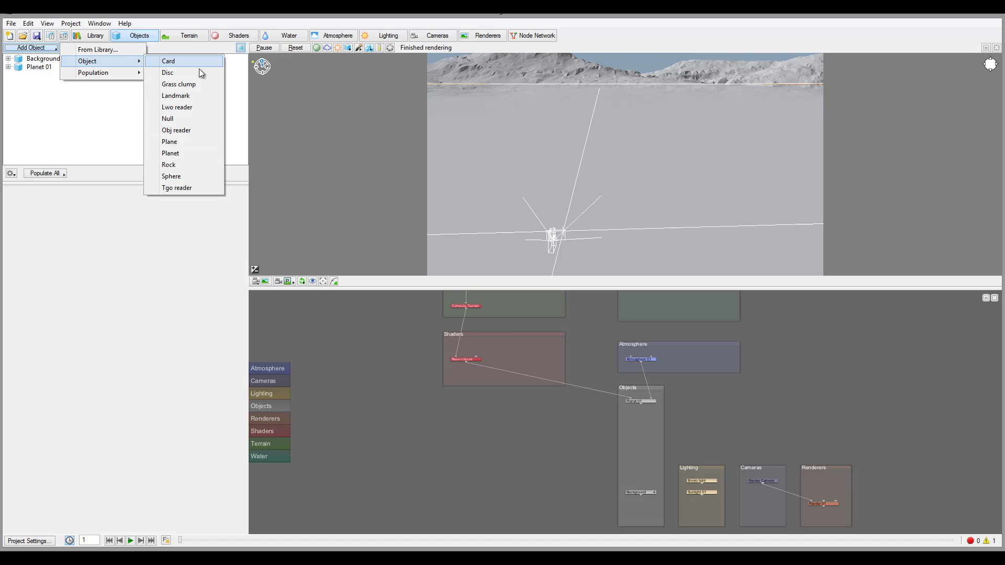
pyautogui.click(182, 153)
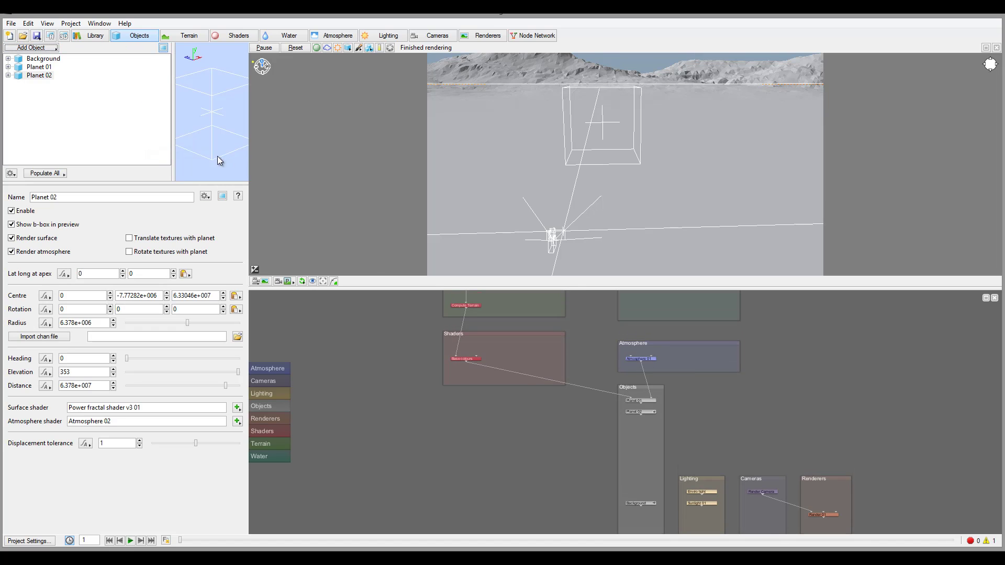
# Move the second planet into the sky above the mountains, with its centre at about X -1.685e+007, Y 5.357e+006, Z 6.330e+007.
pyautogui.click(608, 138)
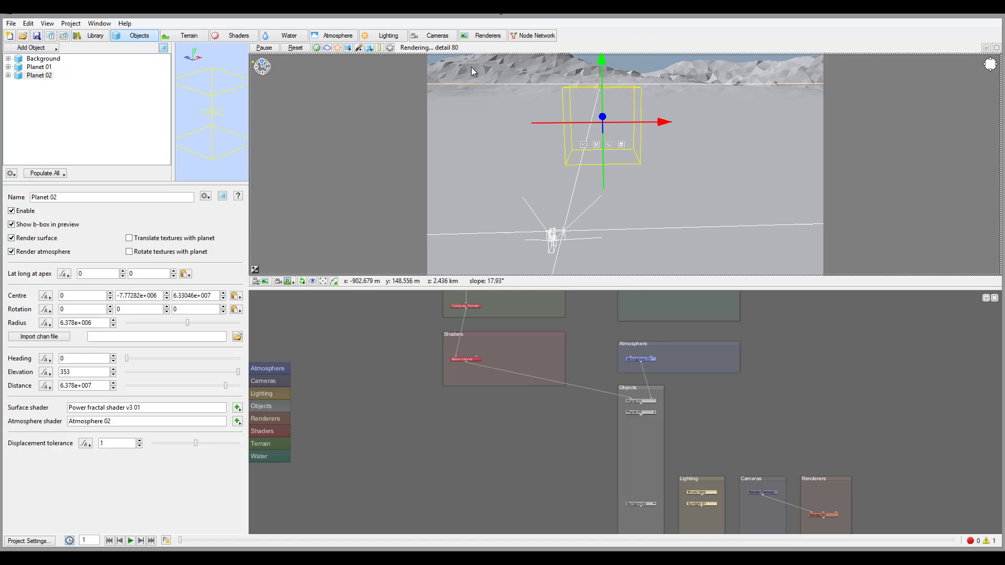
pyautogui.moveTo(482, 171); pyautogui.dragTo(680, 135)
pyautogui.moveTo(734, 221); pyautogui.dragTo(751, 180)
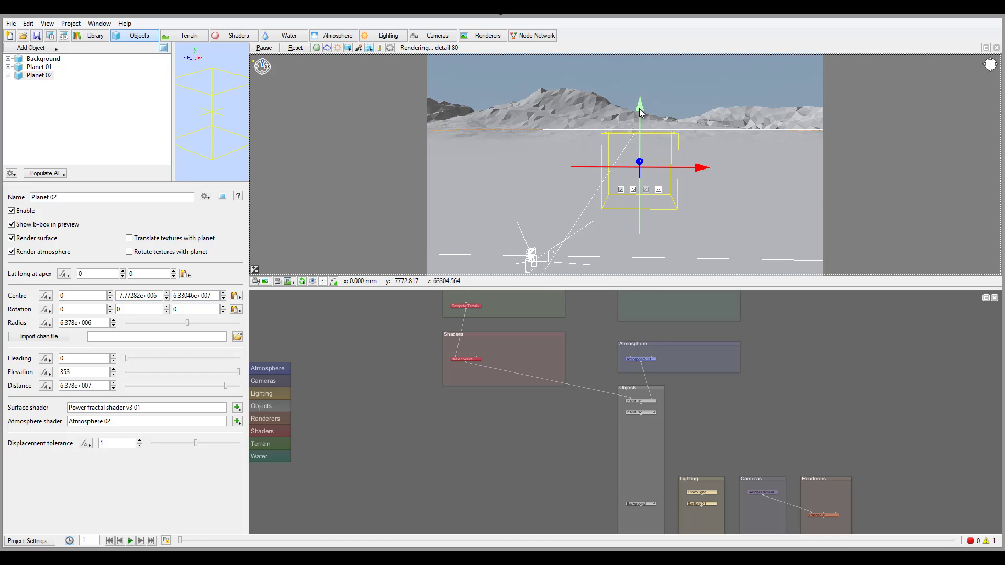
pyautogui.moveTo(649, 98); pyautogui.dragTo(649, 45)
pyautogui.moveTo(702, 106); pyautogui.dragTo(572, 104)
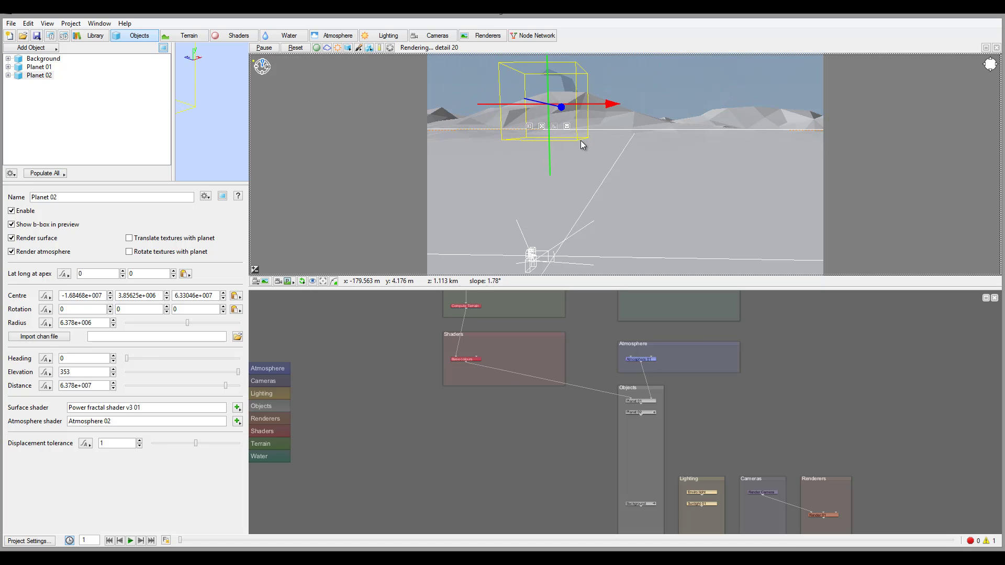
pyautogui.moveTo(571, 134); pyautogui.dragTo(621, 239, button='right')
pyautogui.moveTo(523, 64); pyautogui.dragTo(520, 58)
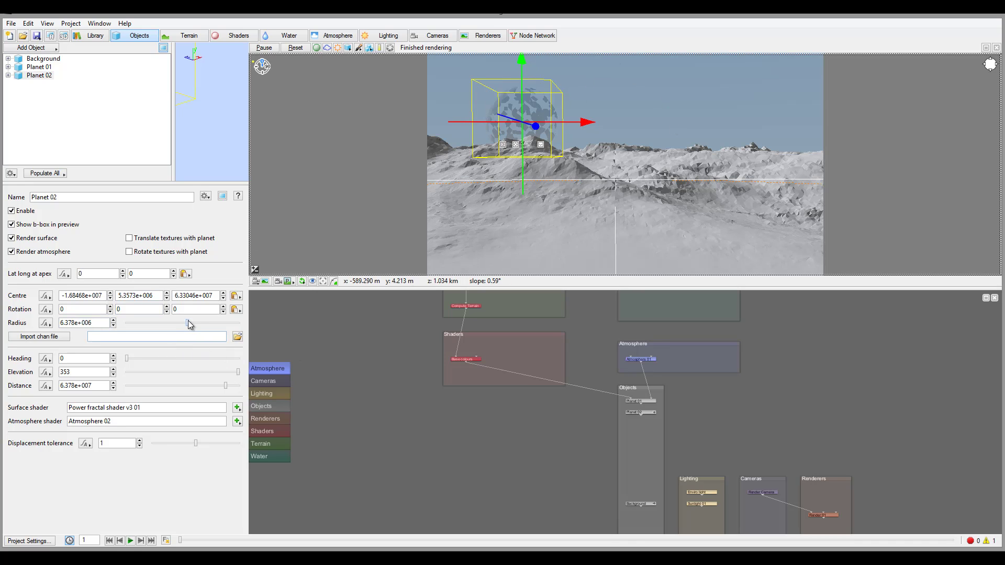
# Enlarge the second planet to a radius of about 1.597e+007.
pyautogui.moveTo(190, 324)
pyautogui.mouseDown()
pyautogui.moveTo(218, 325)
pyautogui.moveTo(205, 326)
pyautogui.mouseUp()
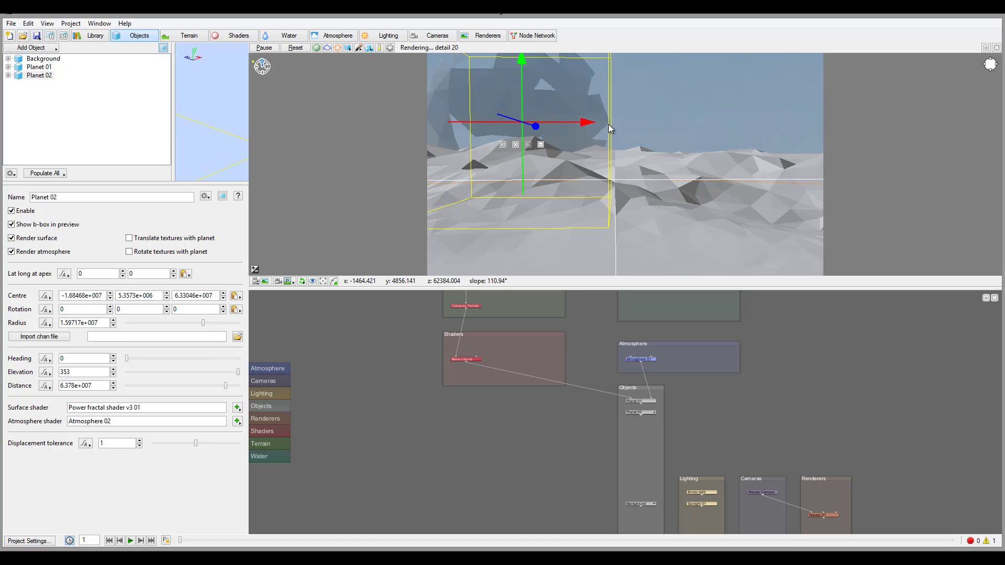
pyautogui.click(32, 76)
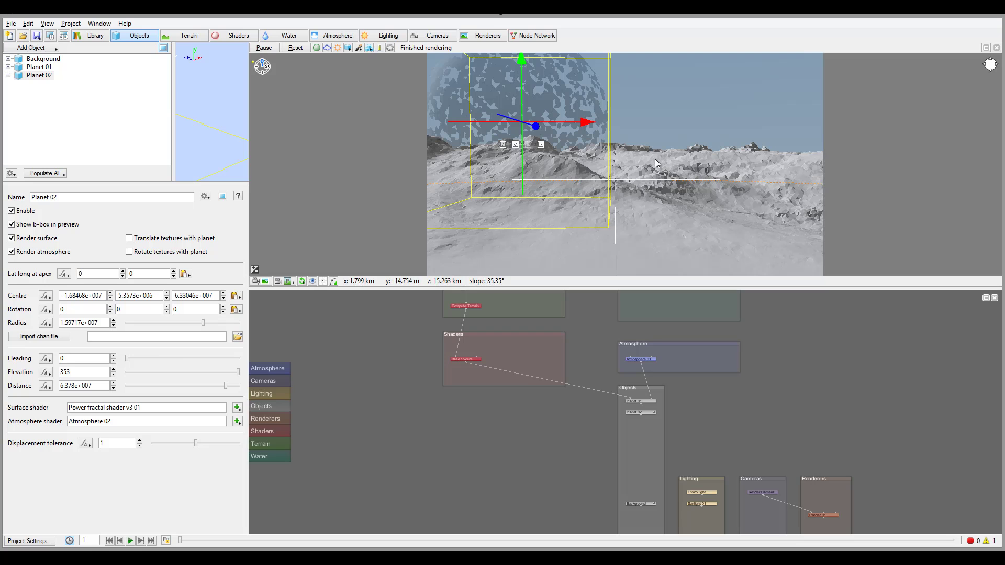
# Reframe the mountains with the enlarged planet, apply that view to the render camera, and render the image.
pyautogui.moveTo(655, 158); pyautogui.dragTo(671, 141)
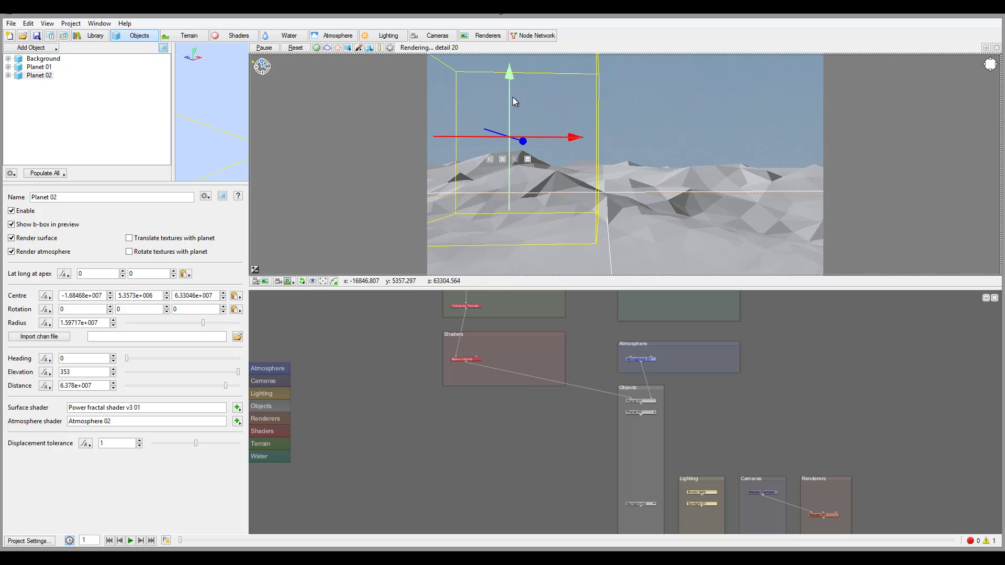
pyautogui.click(630, 140)
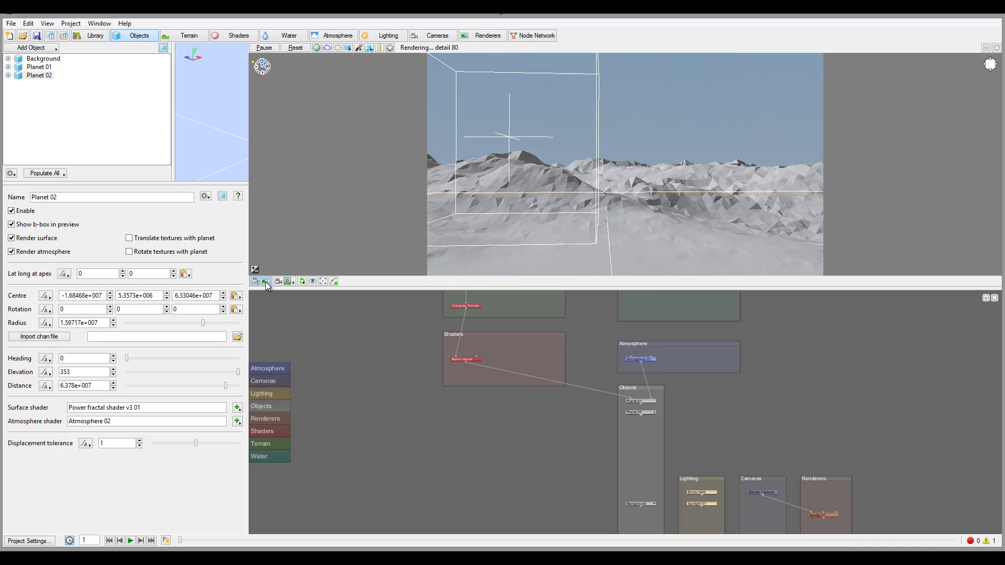
pyautogui.scroll(5, 659, 168)
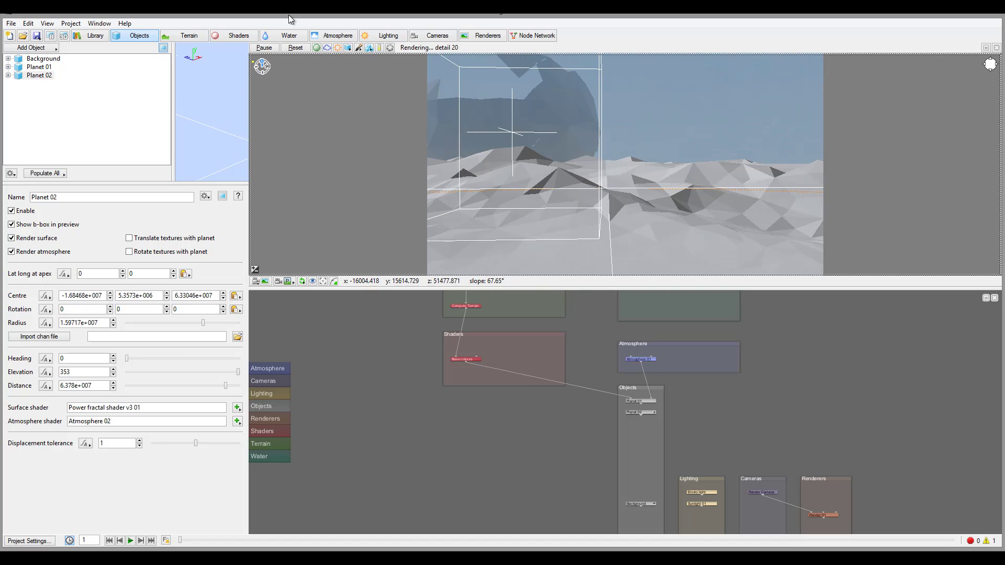
pyautogui.click(50, 36)
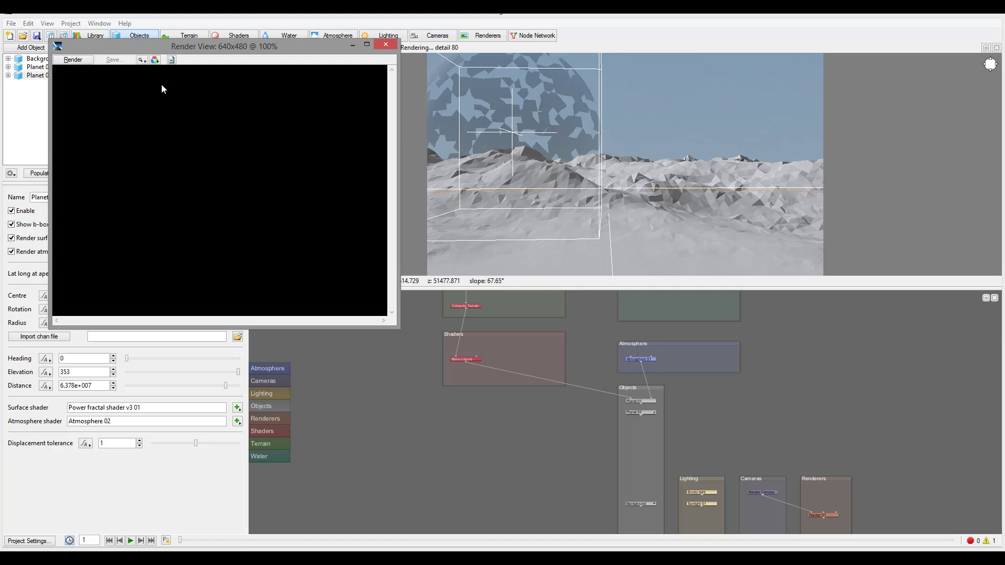
pyautogui.click(73, 60)
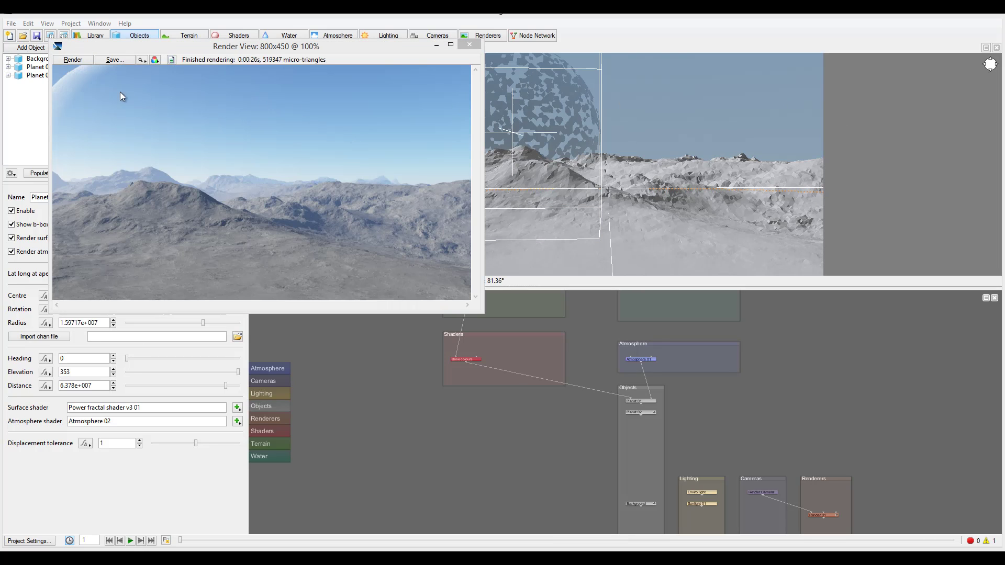
pyautogui.click(470, 44)
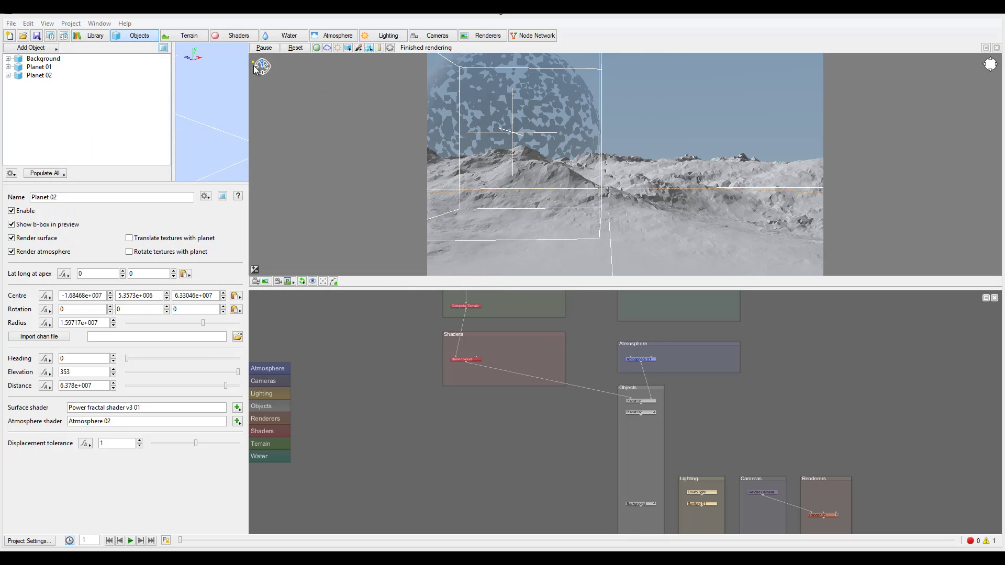
# Set the heading of Sunlight 01 to about 119.25 so the sun lights the planet from another side.
pyautogui.click(388, 35)
pyautogui.click(60, 67)
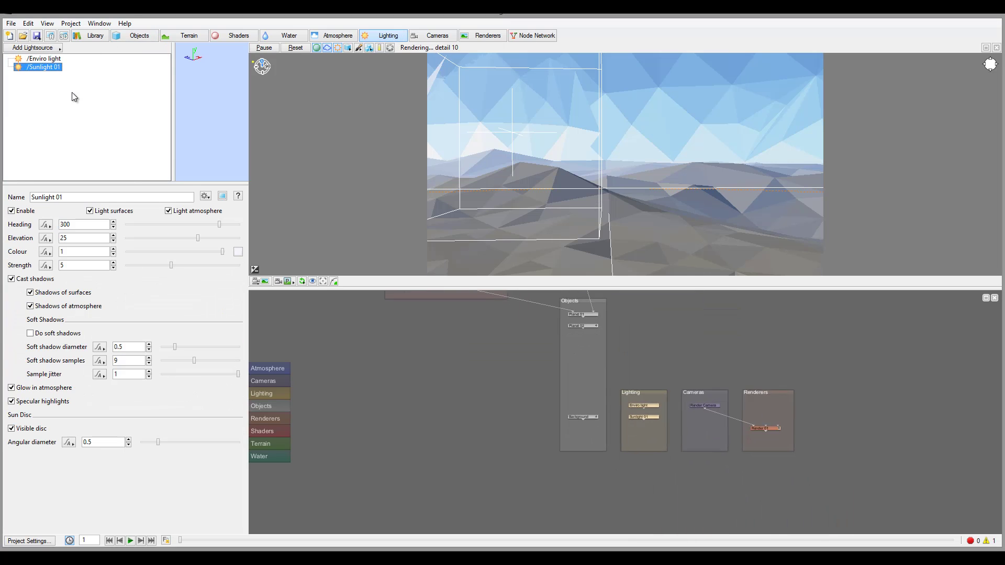
pyautogui.moveTo(219, 225); pyautogui.dragTo(165, 230)
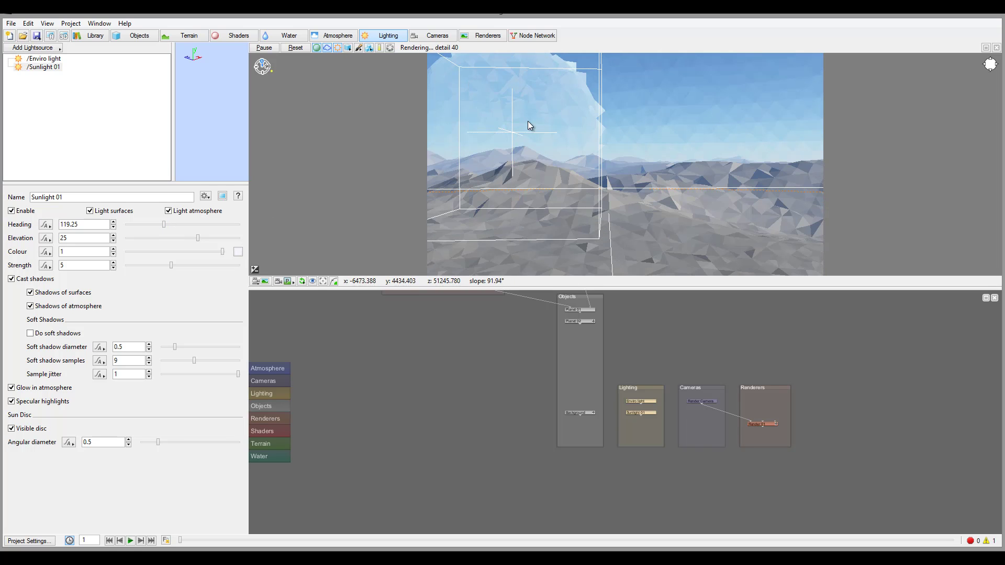
# Add a second camera and rename it Outside.
pyautogui.click(454, 37)
pyautogui.click(50, 59)
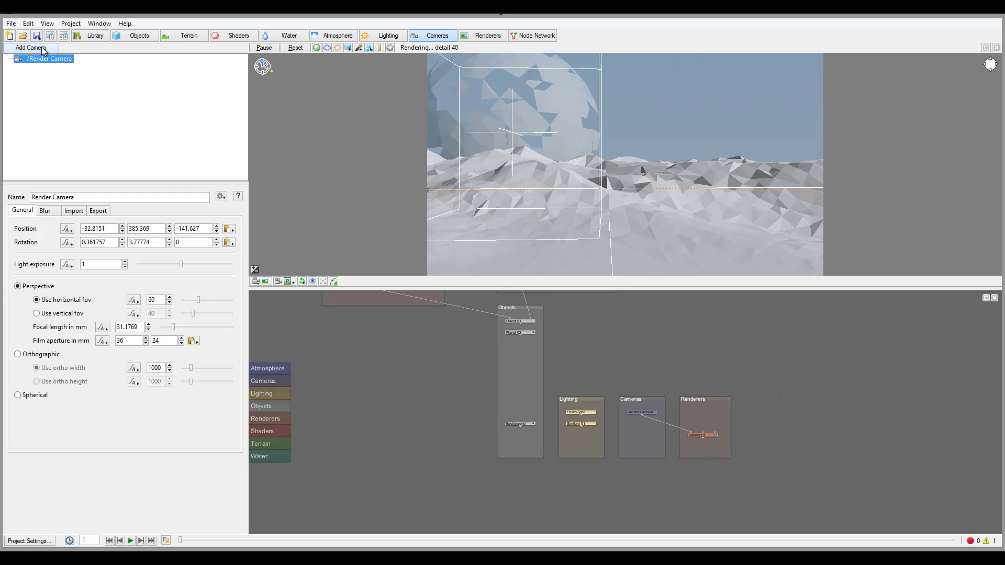
pyautogui.click(44, 48)
pyautogui.click(48, 67)
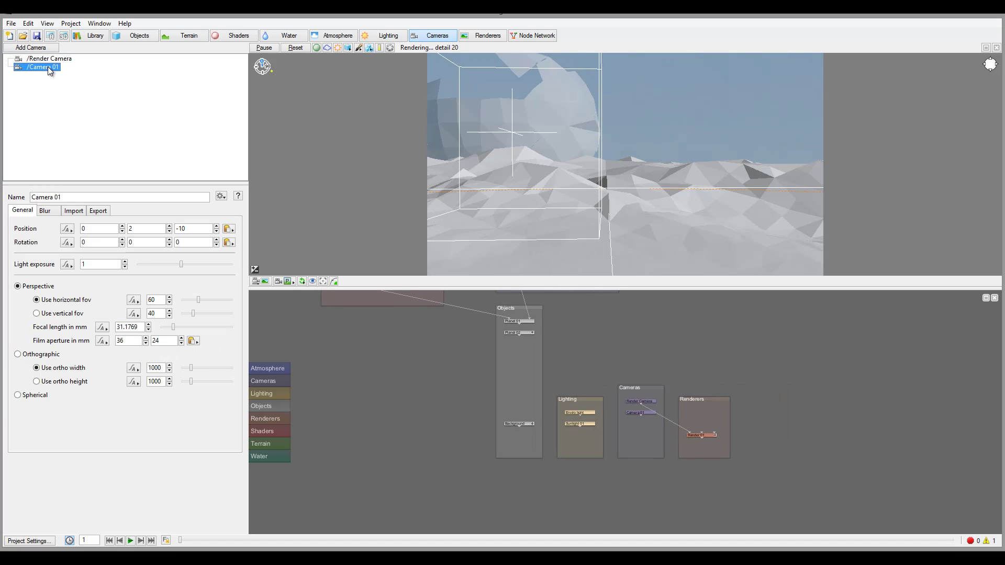
pyautogui.tripleClick(101, 196)
pyautogui.write('Outside')
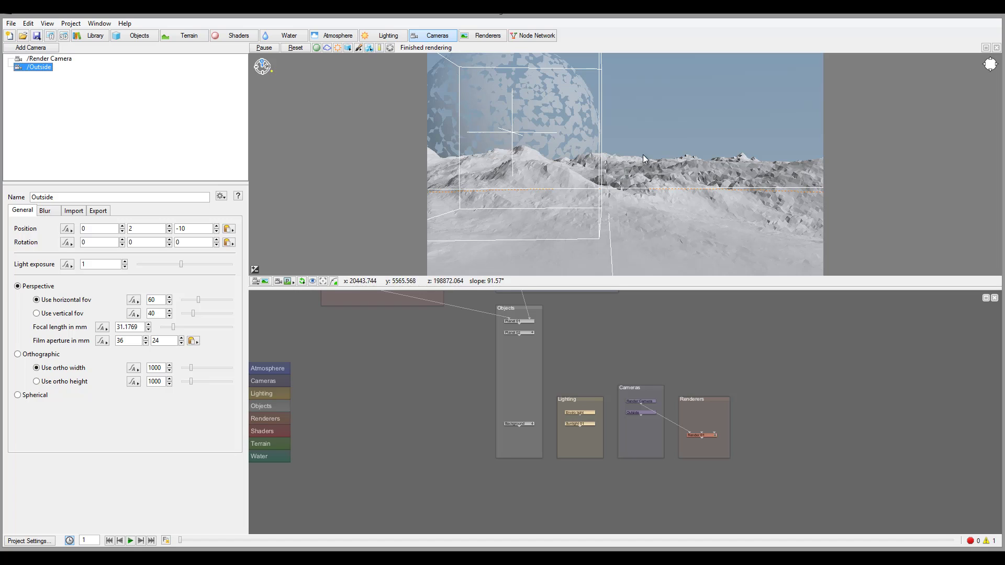
# Set the render camera to a distant view from space with both planets in frame, and render the image.
pyautogui.moveTo(625, 147); pyautogui.dragTo(621, 191)
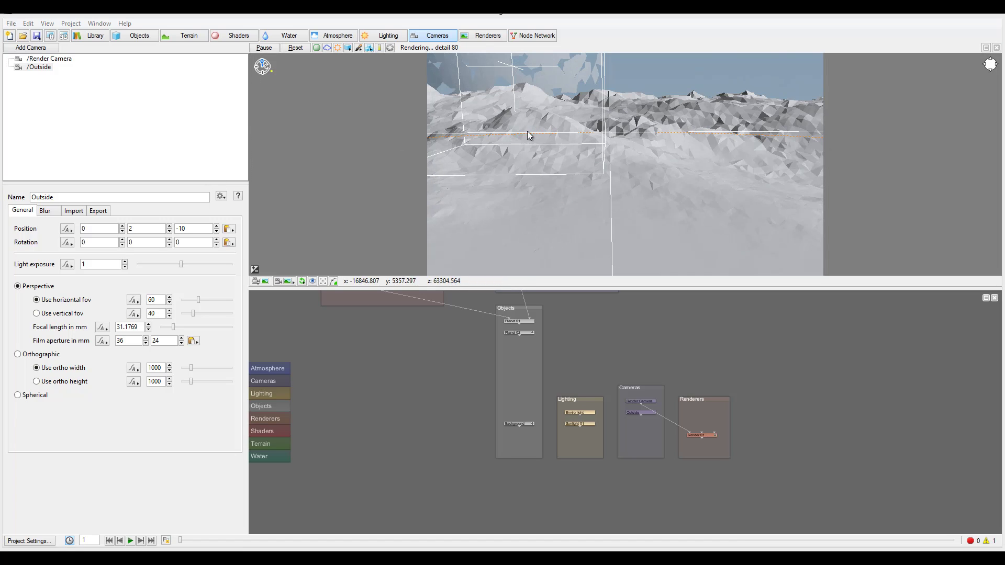
pyautogui.moveTo(572, 178); pyautogui.dragTo(552, 106)
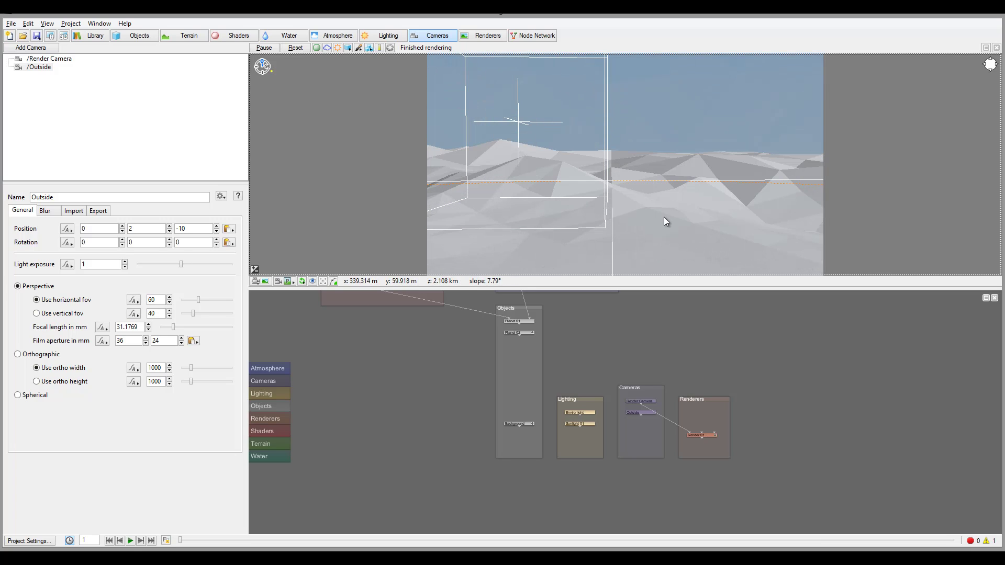
pyautogui.moveTo(663, 217)
pyautogui.mouseDown()
pyautogui.moveTo(642, 196)
pyautogui.moveTo(659, 247)
pyautogui.moveTo(665, 206)
pyautogui.mouseUp()
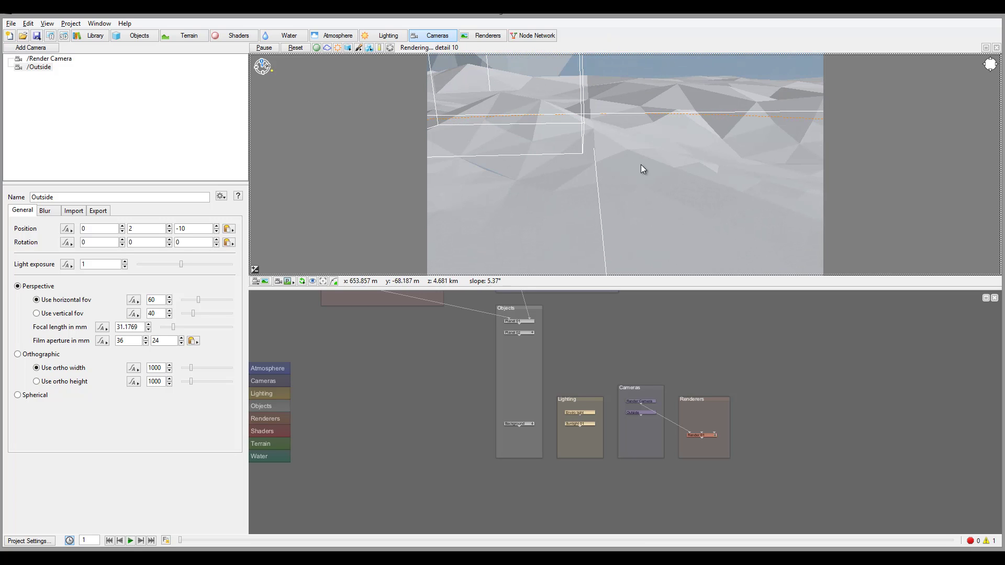
pyautogui.moveTo(643, 169); pyautogui.dragTo(526, 49)
pyautogui.moveTo(535, 226); pyautogui.dragTo(692, 131)
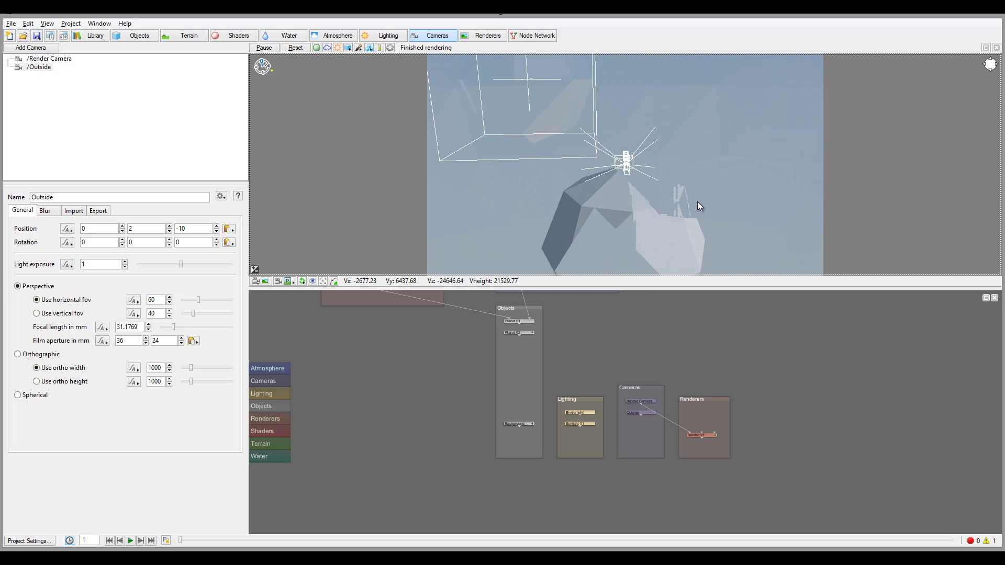
pyautogui.moveTo(697, 202); pyautogui.dragTo(639, 170)
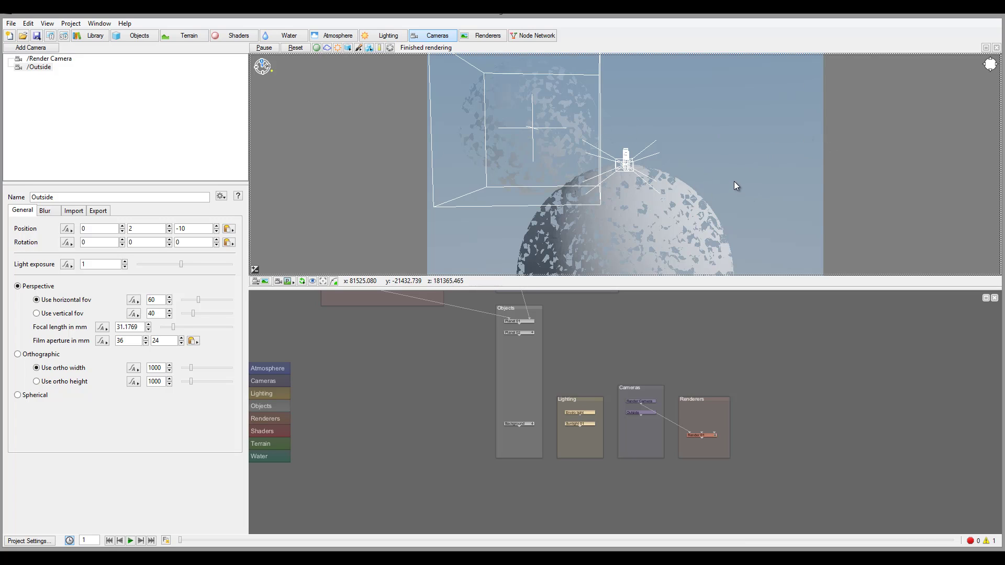
pyautogui.click(264, 282)
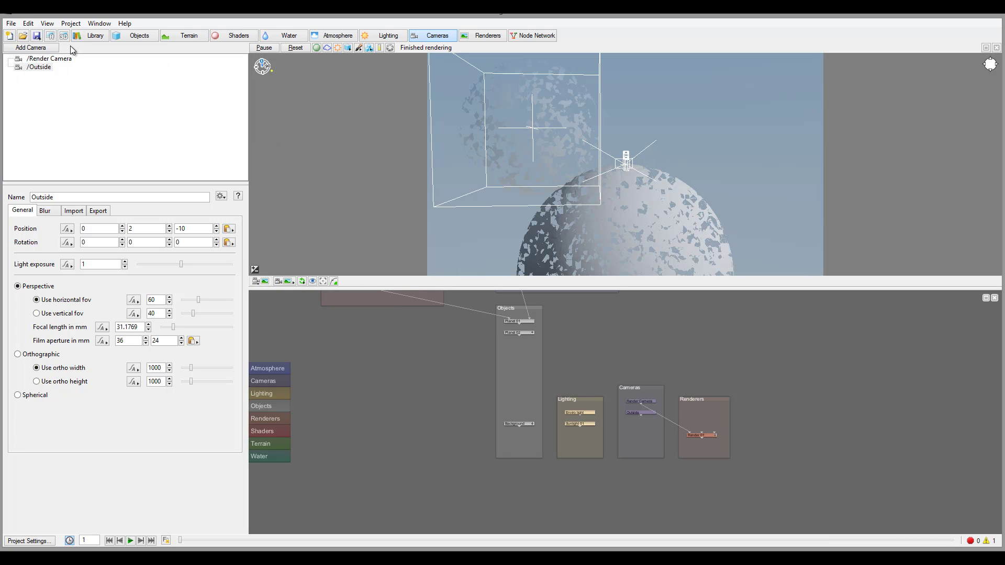
pyautogui.click(50, 35)
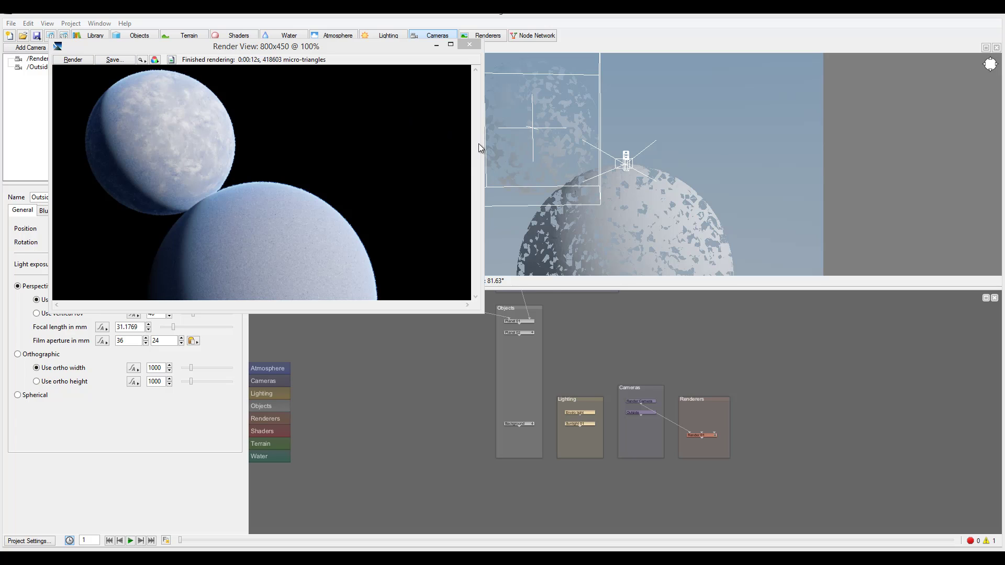
pyautogui.click(469, 44)
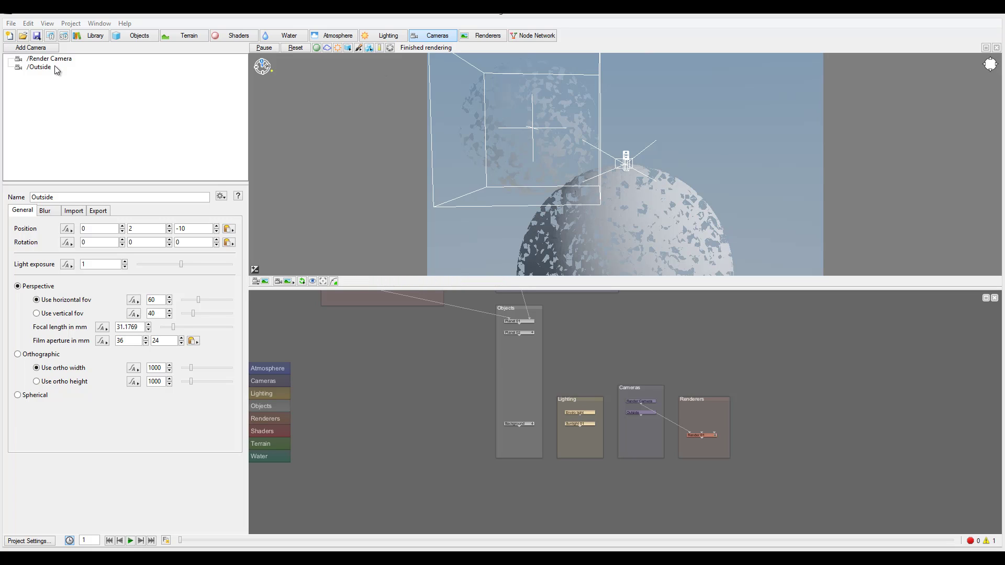
# Compare the object settings of Planet 01 and Planet 02.
pyautogui.click(139, 35)
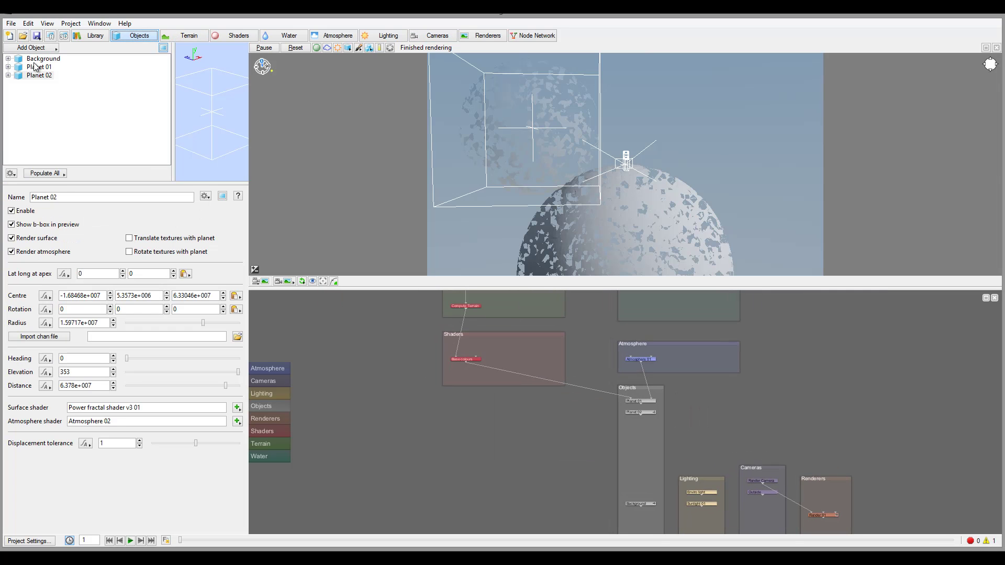
pyautogui.click(40, 67)
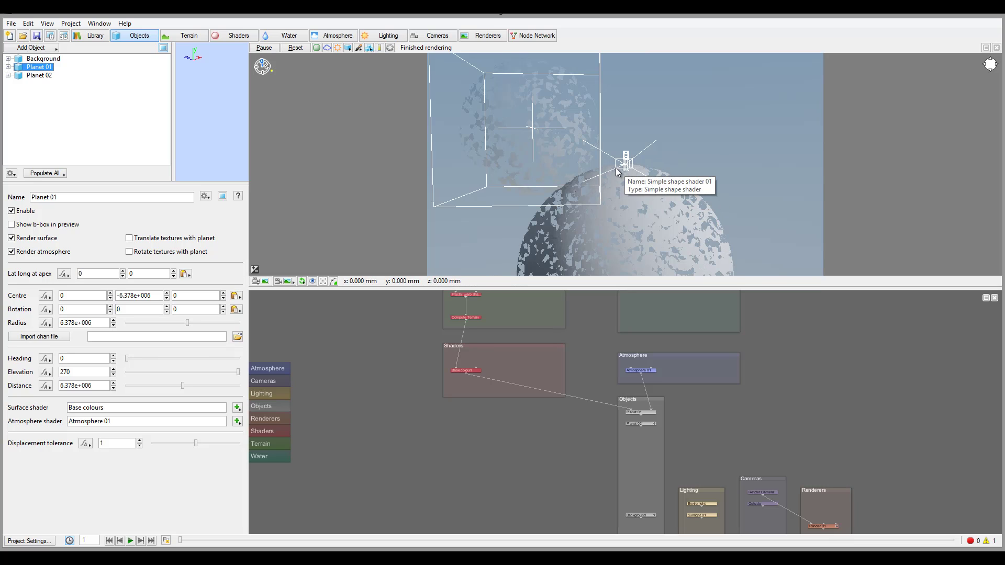
pyautogui.click(39, 76)
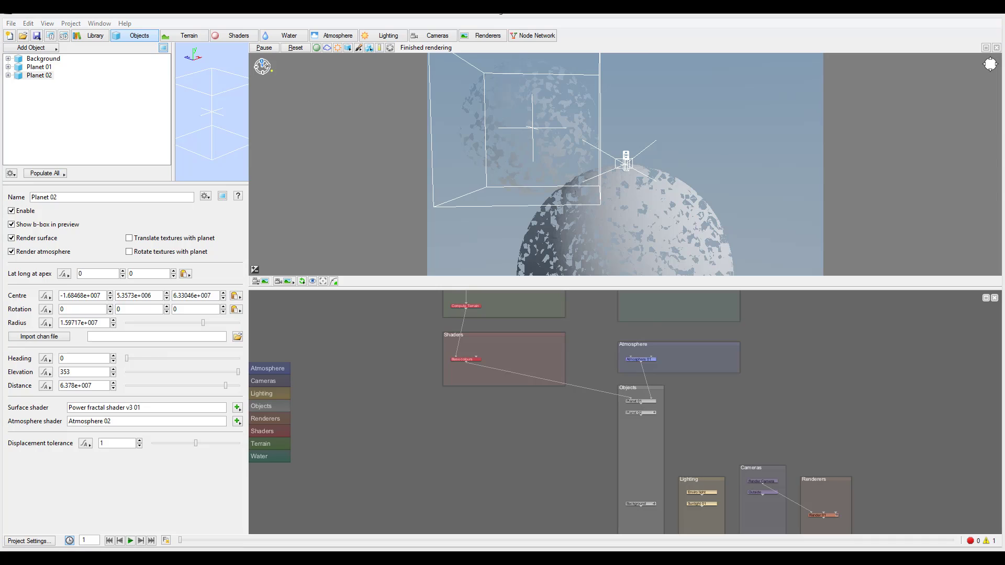
# Try to reset the 3D preview to its original view while the Render Camera is selected.
pyautogui.click(435, 35)
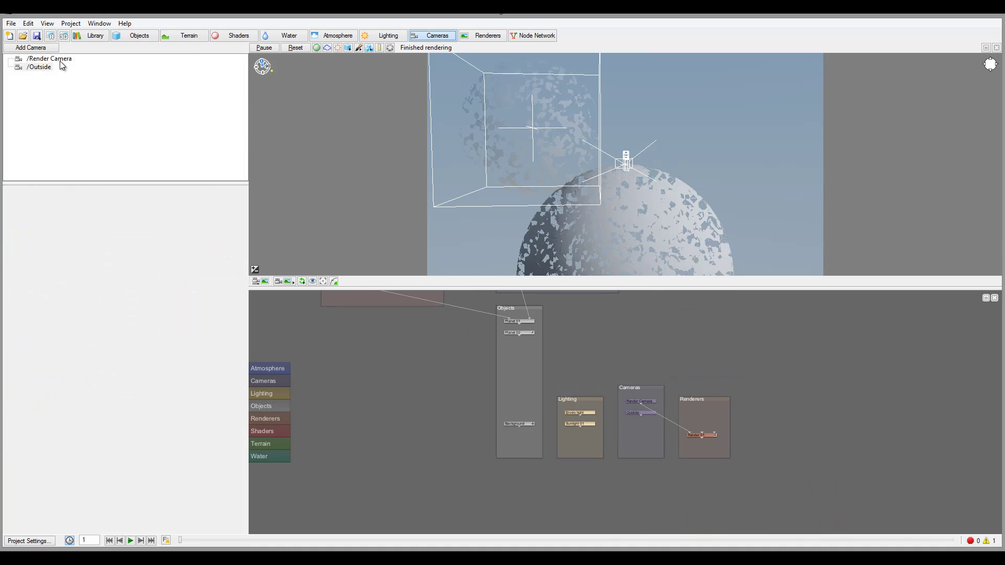
pyautogui.click(50, 59)
pyautogui.click(295, 48)
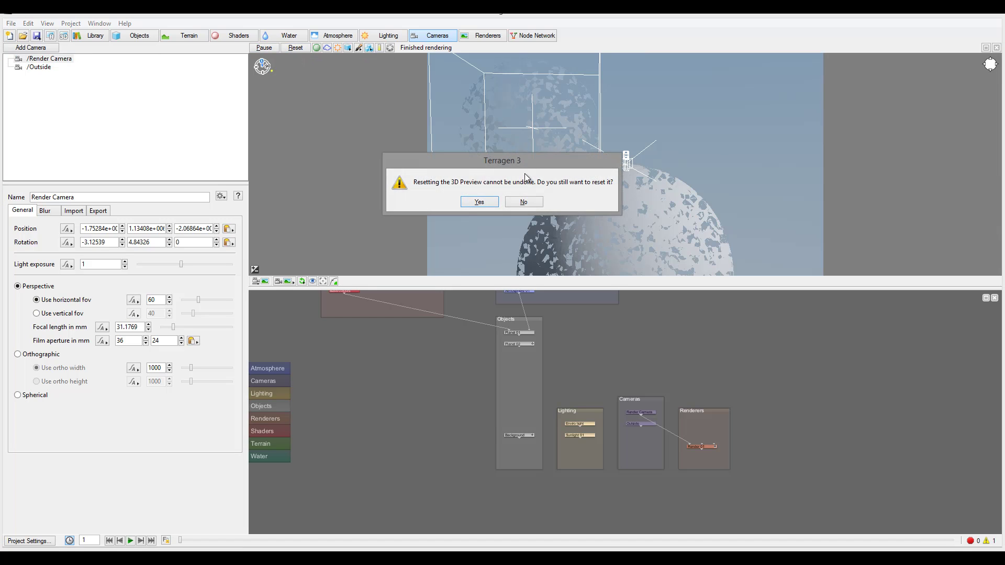
pyautogui.click(476, 202)
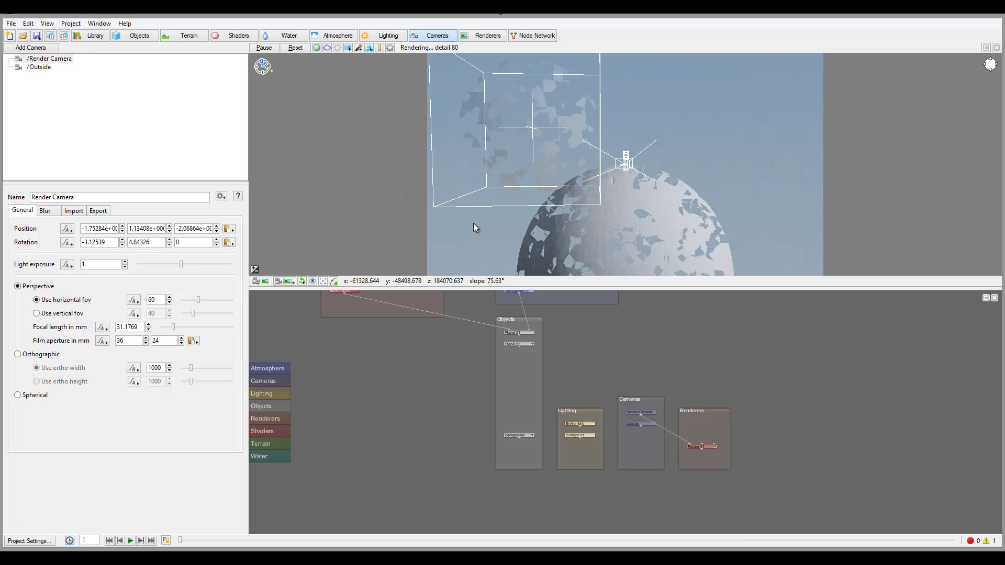
pyautogui.click(64, 60)
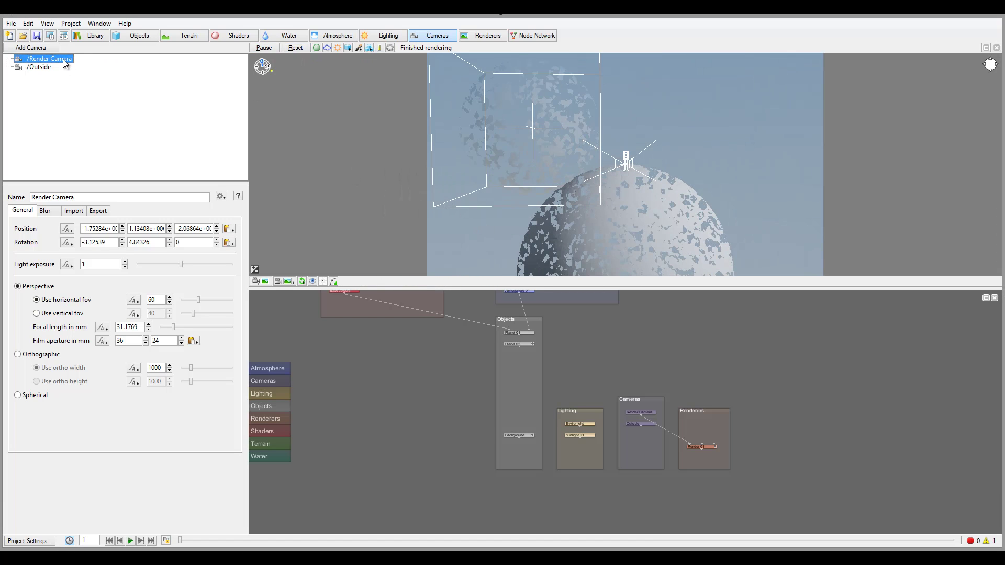
pyautogui.click(645, 414)
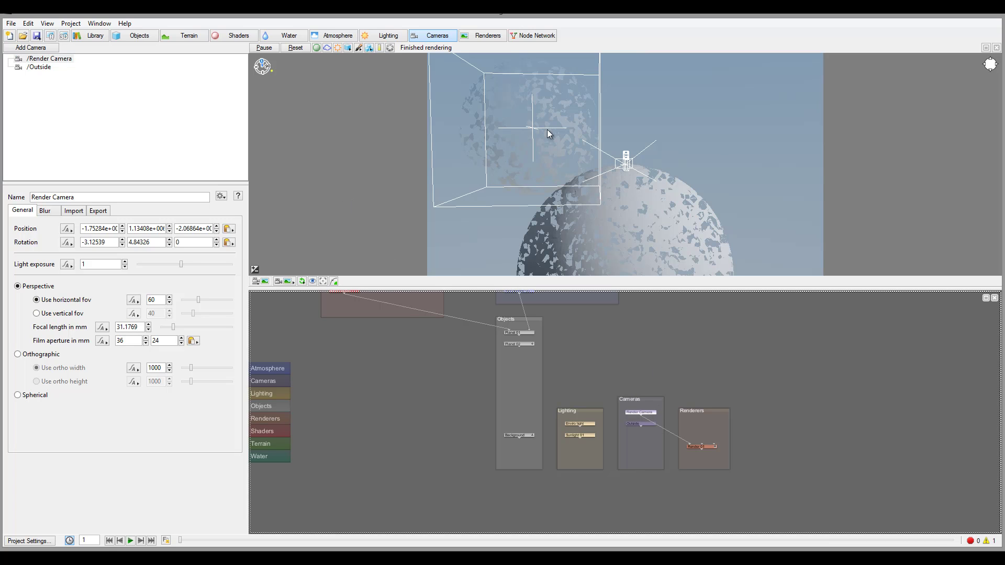
# Start a new project, discarding the unsaved changes to the current one.
pyautogui.click(10, 36)
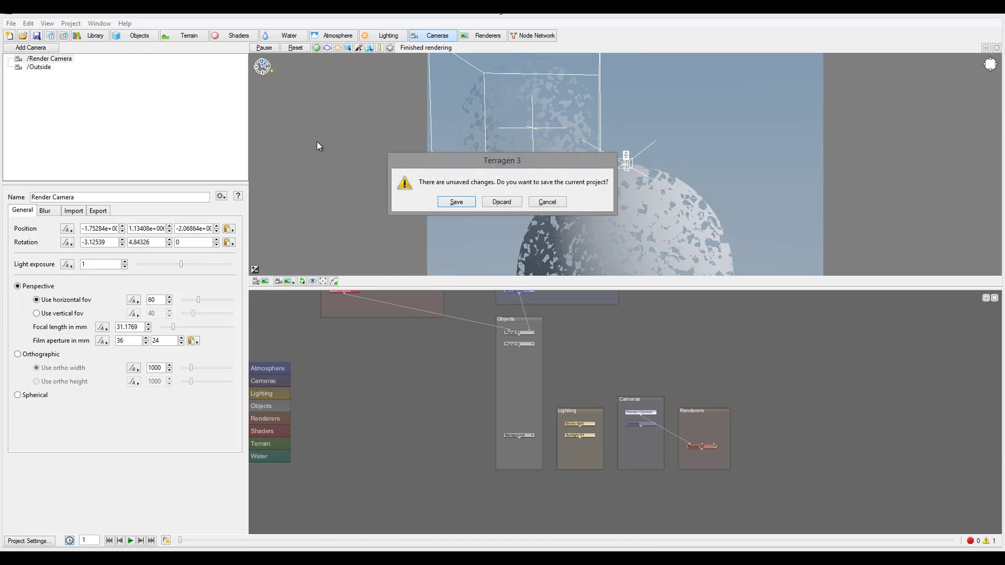
pyautogui.click(487, 203)
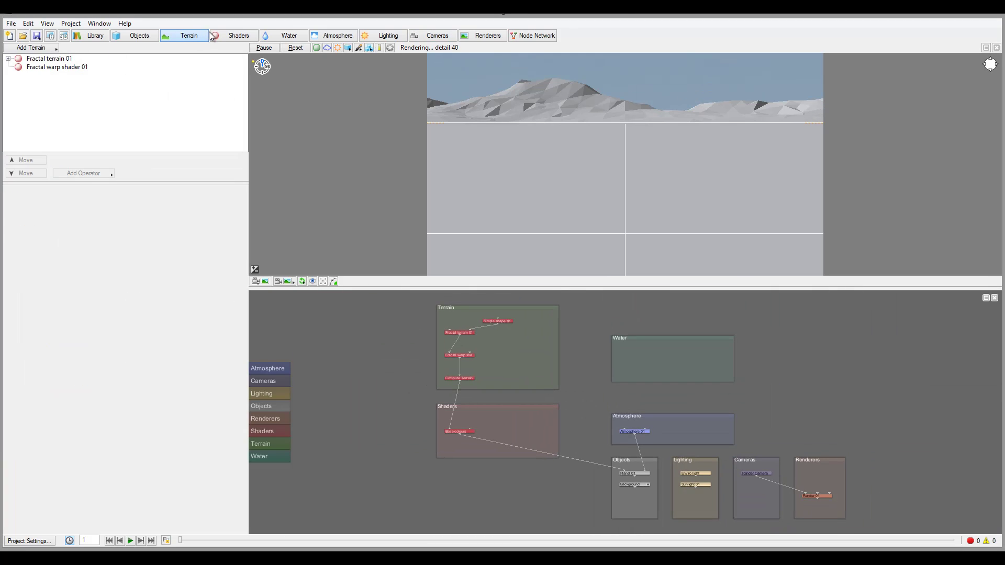
# Add a Rock object to the new scene and select it in the preview.
pyautogui.click(133, 35)
pyautogui.click(49, 47)
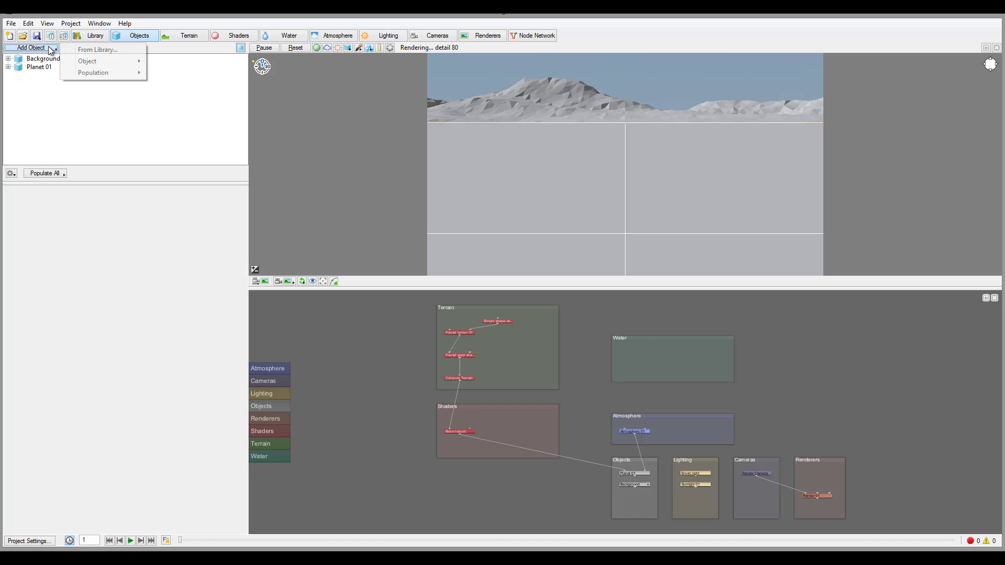
pyautogui.moveTo(120, 62)
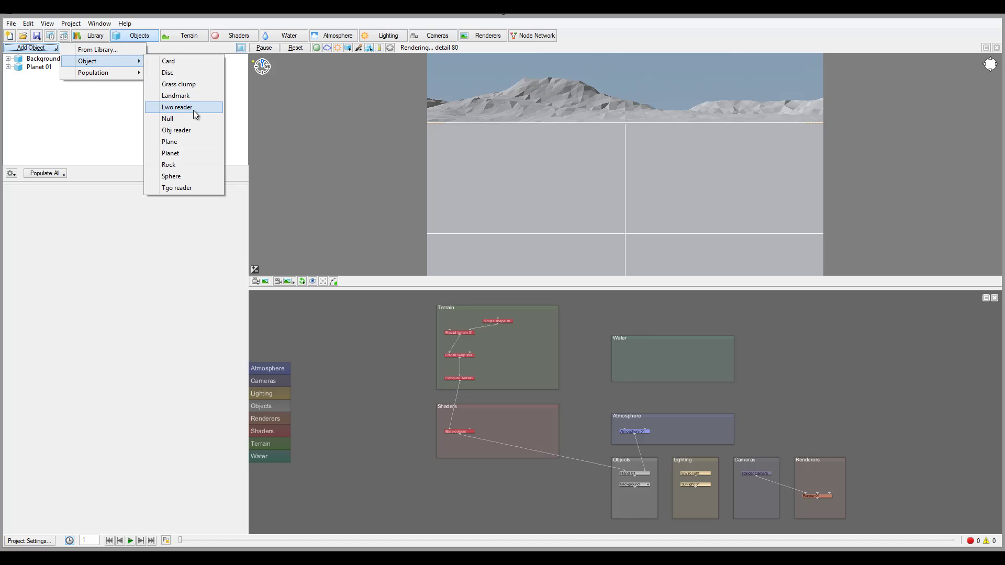
pyautogui.click(187, 167)
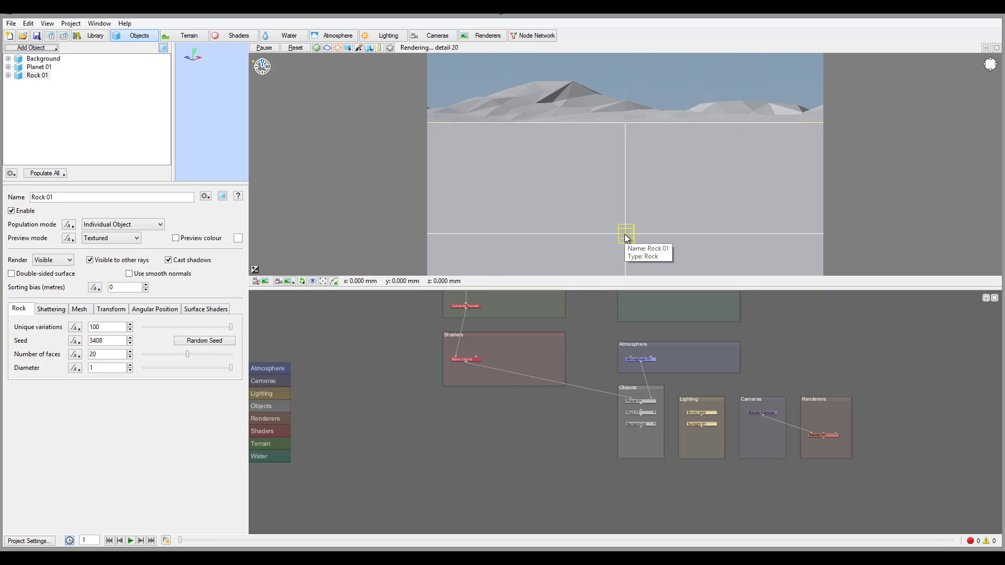
pyautogui.click(627, 236)
pyautogui.moveTo(639, 255); pyautogui.dragTo(689, 159, button='right')
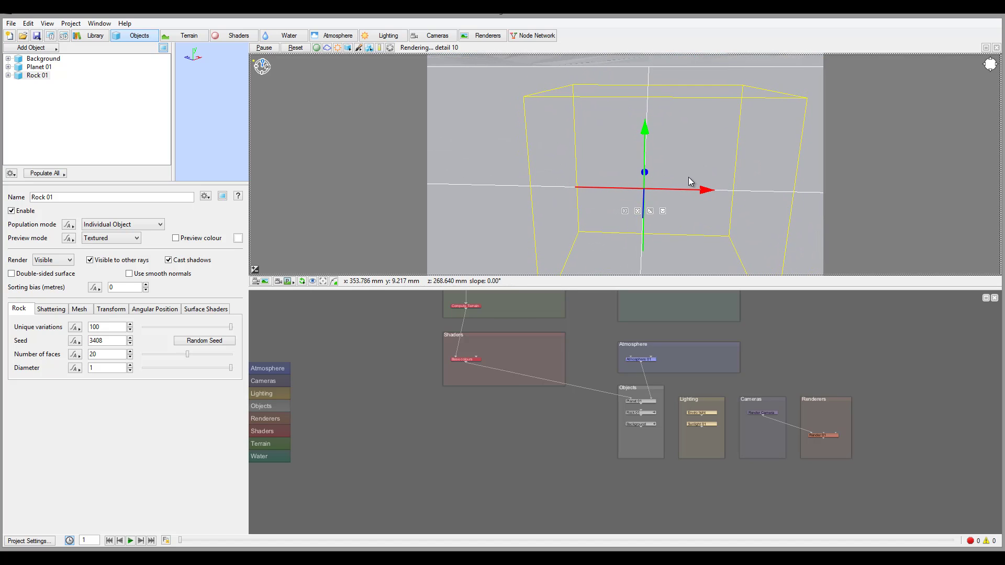
# Adjust the rock's height along its vertical axis relative to the terrain and render the scene.
pyautogui.rightClick(643, 190)
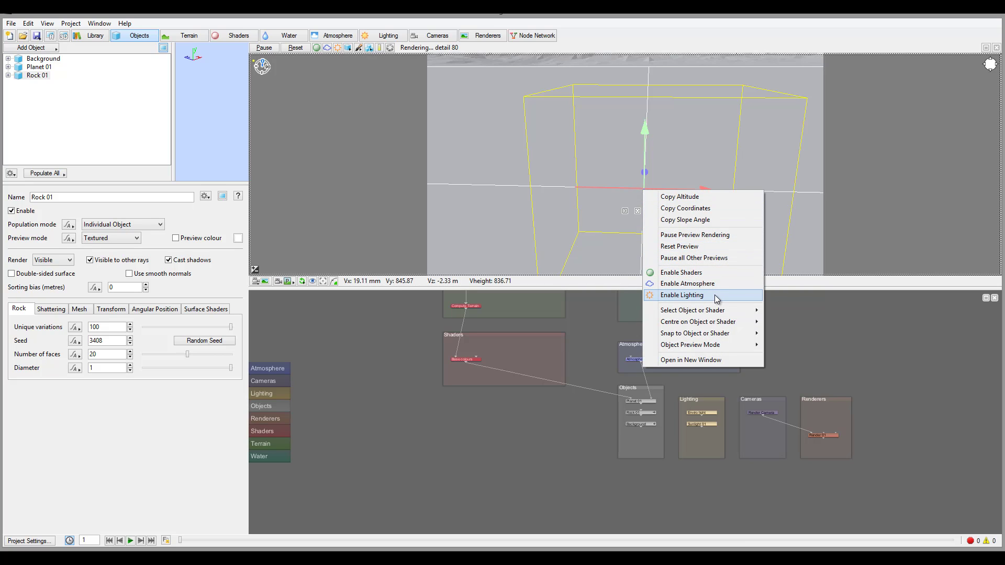
pyautogui.moveTo(427, 219); pyautogui.dragTo(602, 184, button='right')
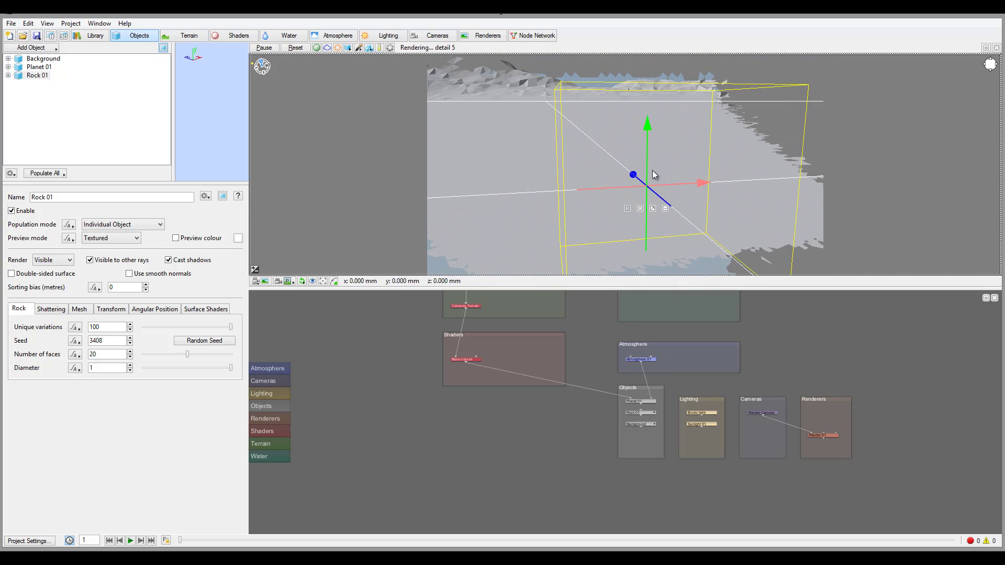
pyautogui.moveTo(648, 139)
pyautogui.mouseDown()
pyautogui.moveTo(646, 70)
pyautogui.moveTo(647, 138)
pyautogui.mouseUp()
pyautogui.moveTo(467, 165); pyautogui.dragTo(582, 149, button='right')
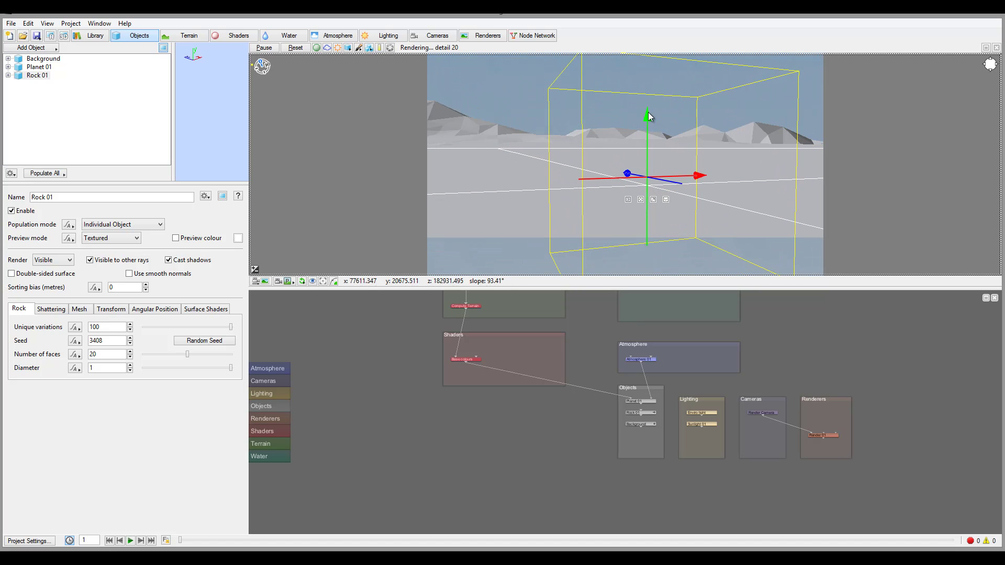
pyautogui.moveTo(648, 112); pyautogui.dragTo(651, 125)
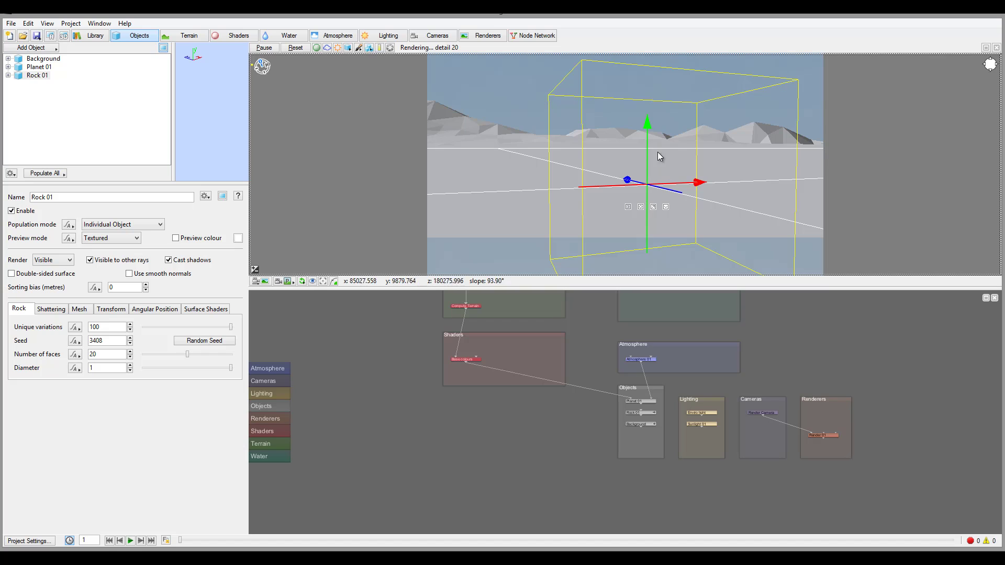
pyautogui.moveTo(657, 152); pyautogui.dragTo(496, 184, button='right')
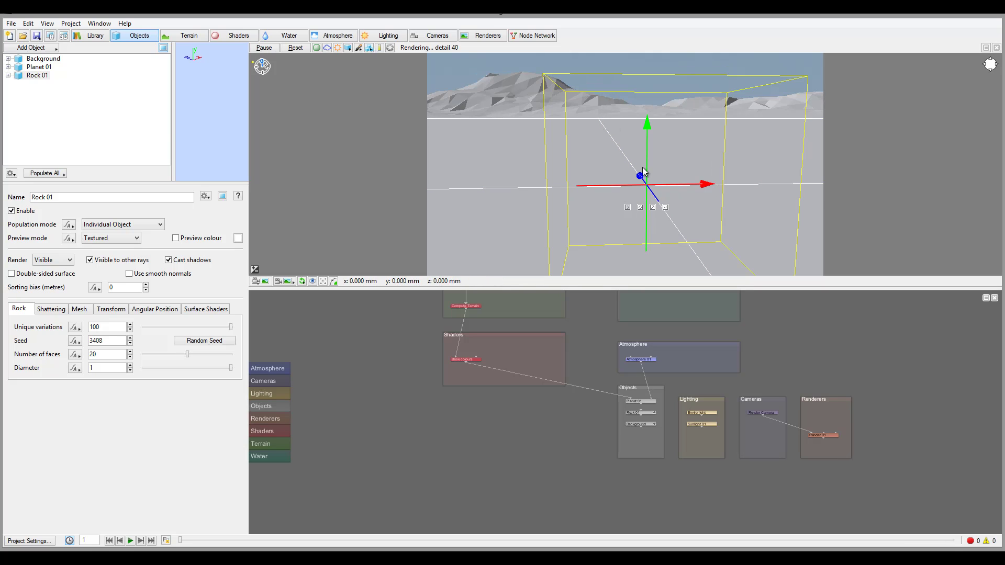
pyautogui.click(52, 36)
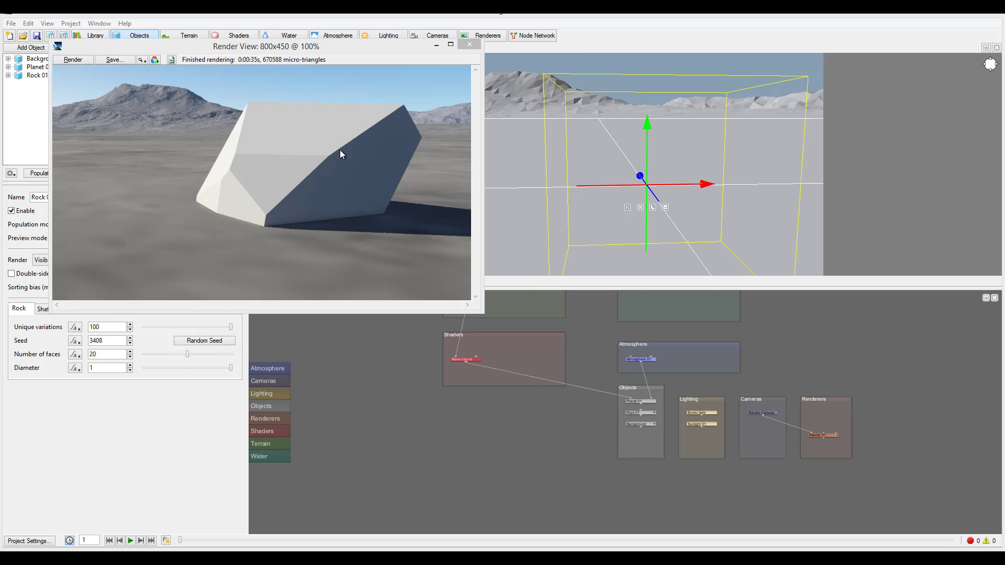
pyautogui.click(469, 44)
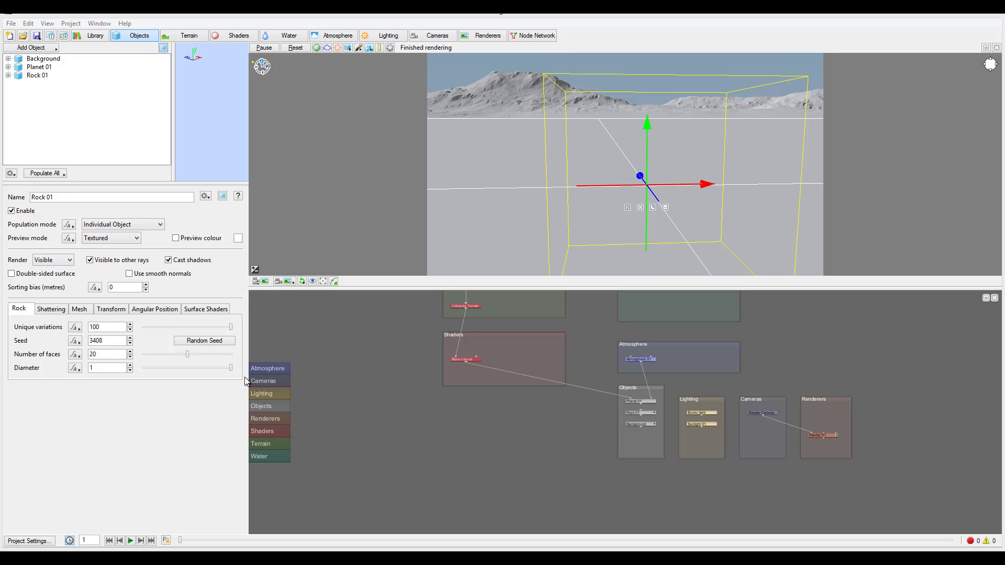
# Review the Shattering, Mesh, Transform and Rock settings of Rock 01.
pyautogui.click(57, 310)
pyautogui.click(83, 309)
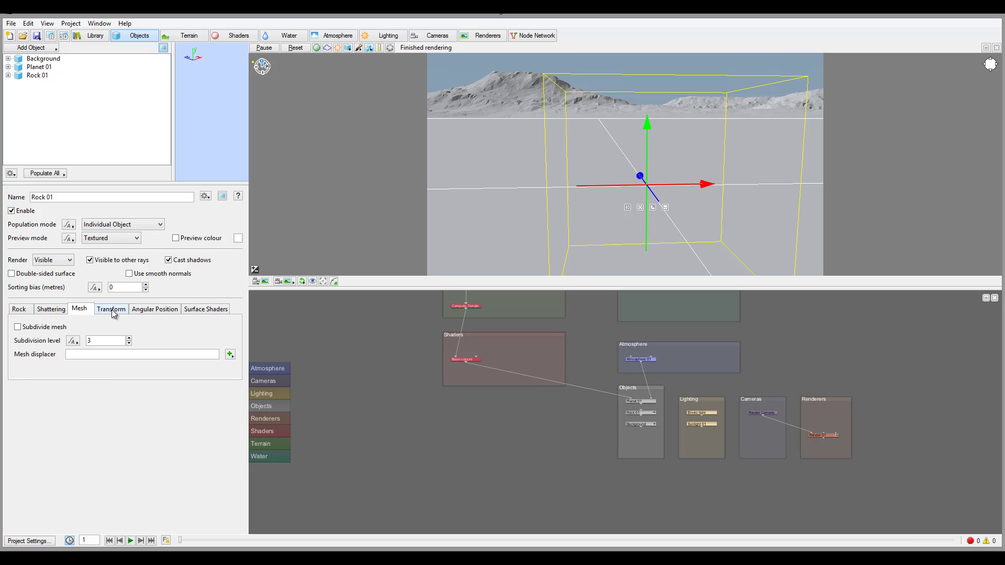
pyautogui.click(112, 310)
pyautogui.click(20, 310)
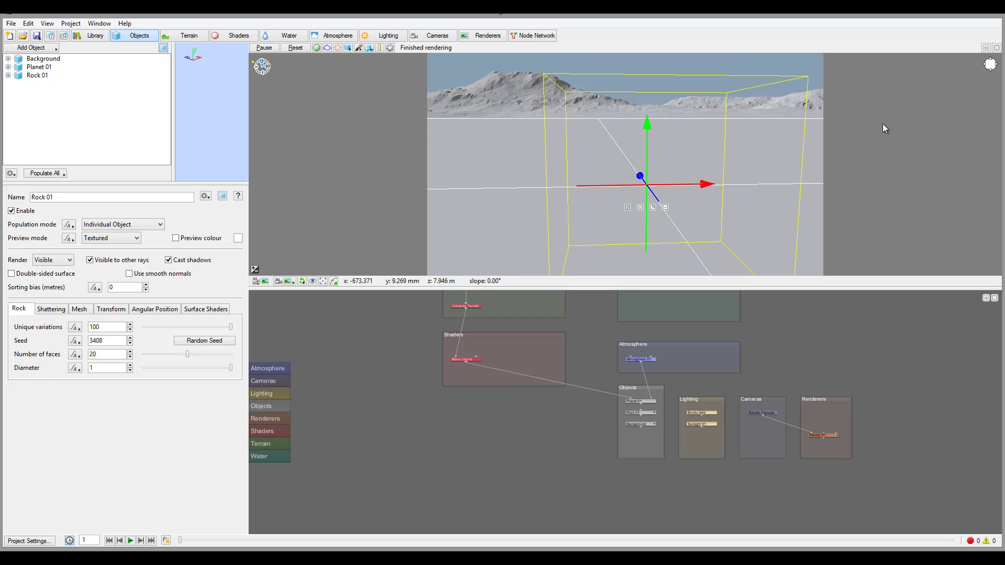
# Delete Rock 01 and add a Sphere object to the scene.
pyautogui.press('Delete')
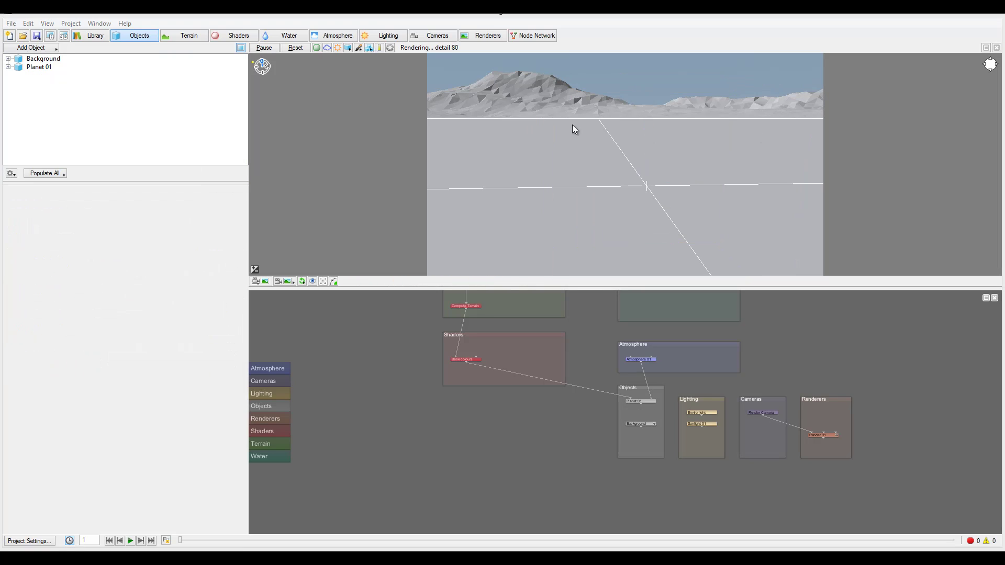
pyautogui.click(58, 47)
pyautogui.moveTo(124, 62)
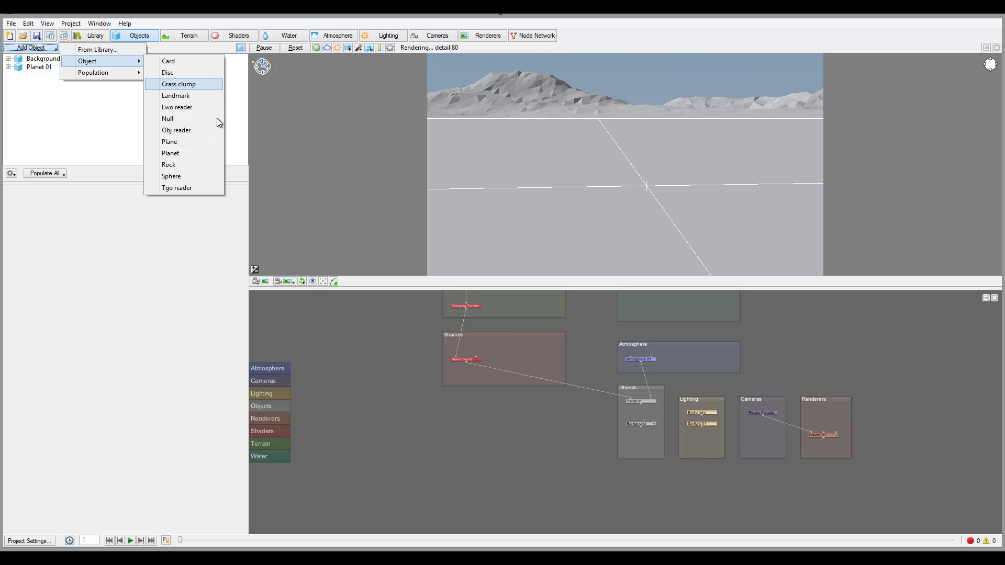
pyautogui.click(197, 176)
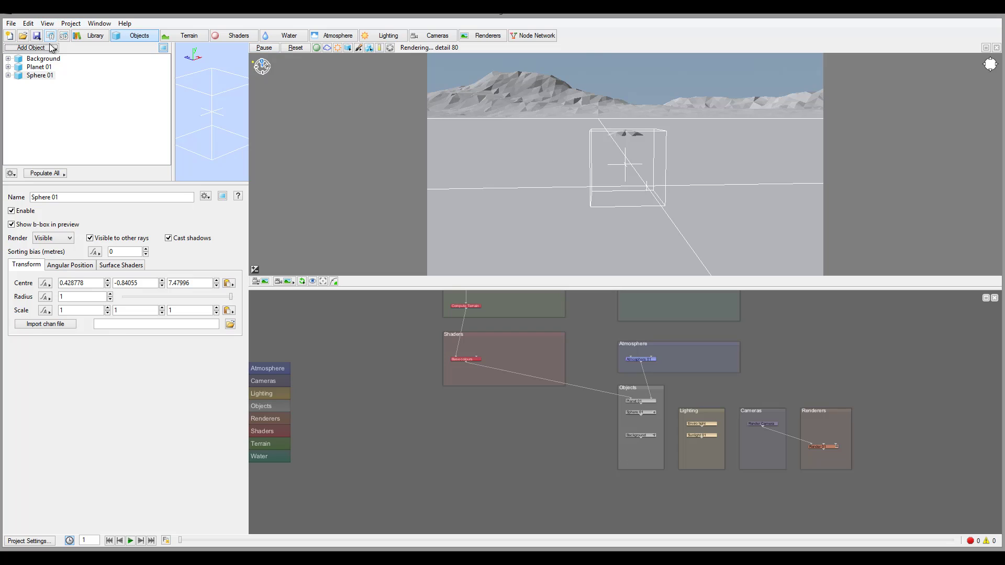
# Delete Sphere 01 from the scene and leave the render view closed.
pyautogui.click(45, 76)
pyautogui.press('Delete')
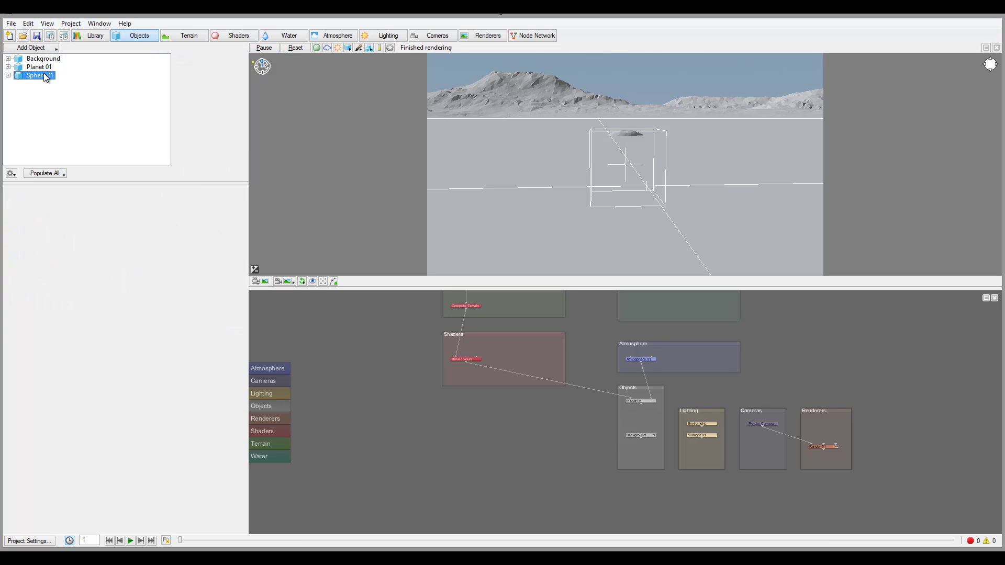
pyautogui.click(50, 35)
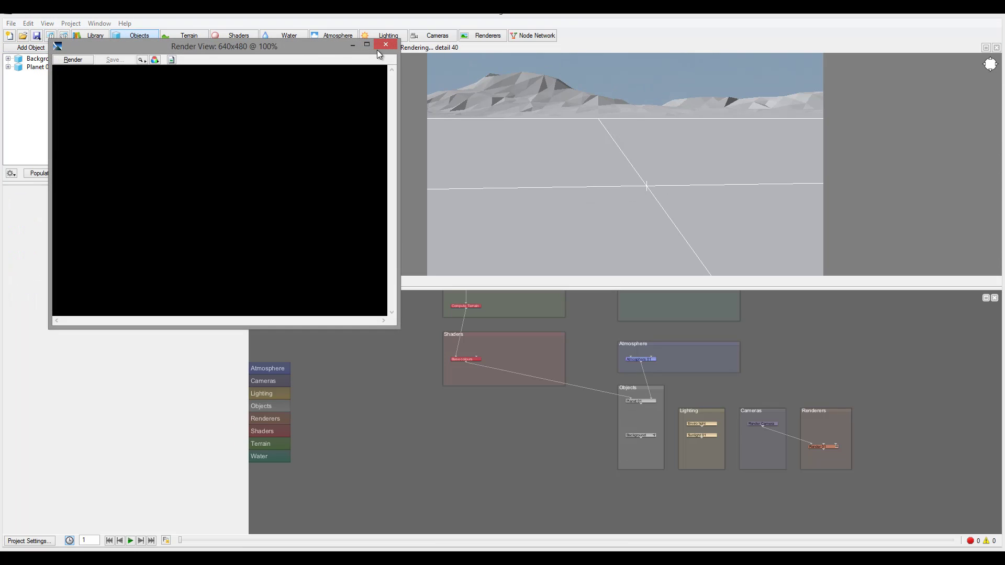
pyautogui.click(386, 43)
# Examine the object types that can be added as a population.
pyautogui.click(32, 48)
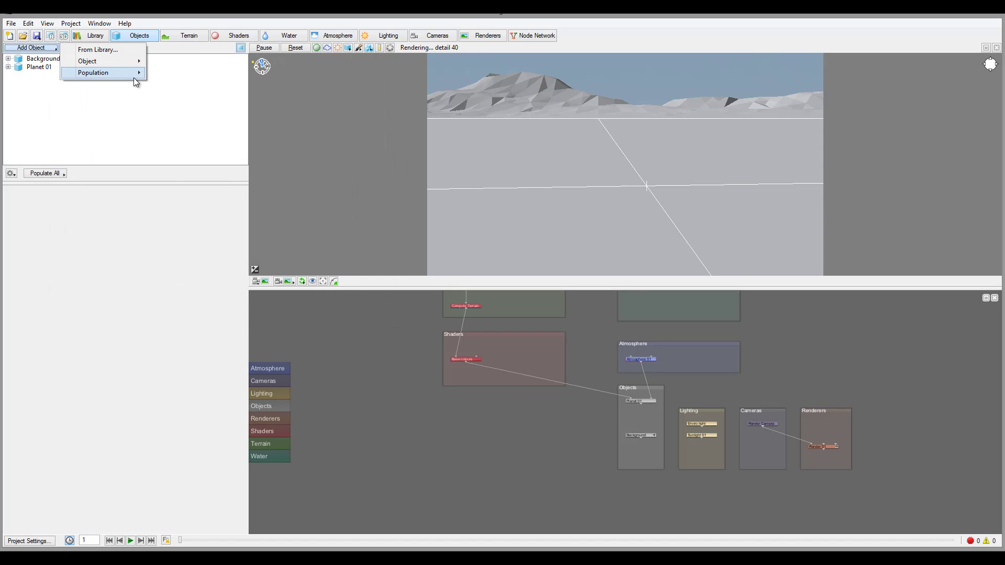
pyautogui.moveTo(134, 78)
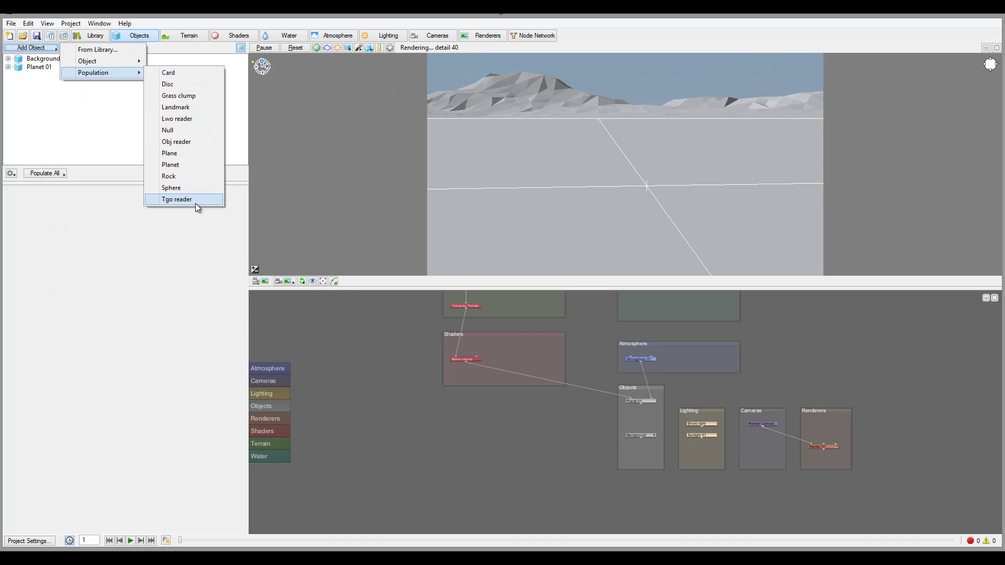